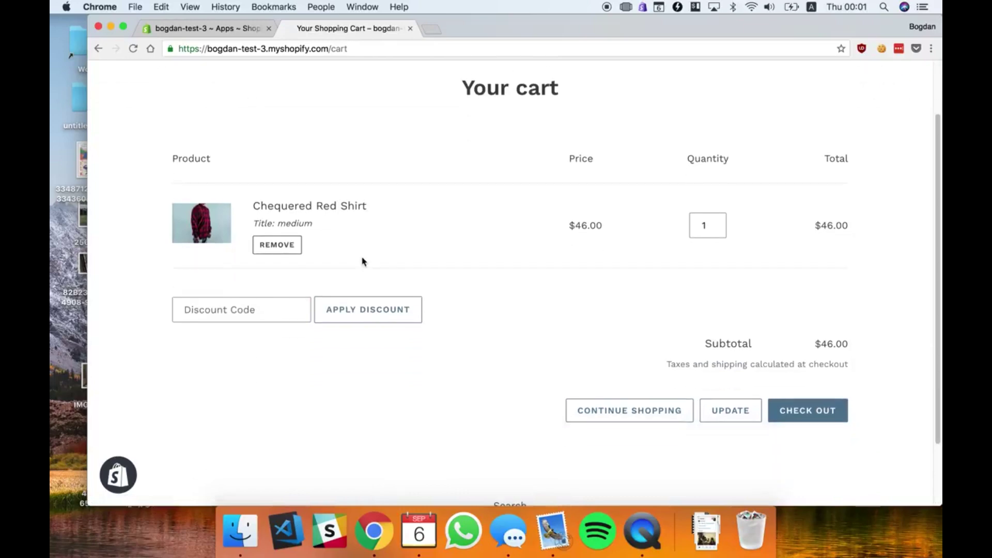
Apply the discount code T20 in the cart's Discount Code field
click(213, 316)
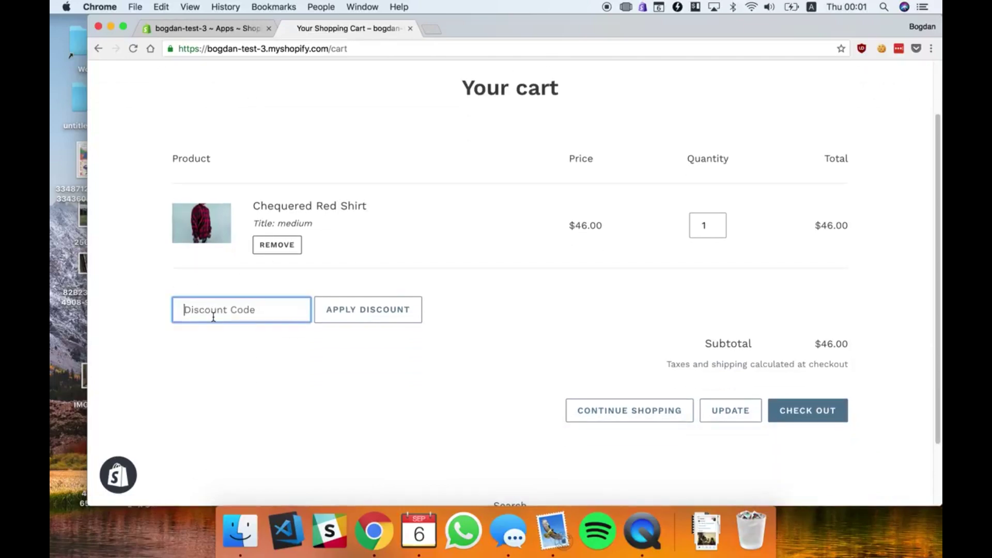
click(244, 359)
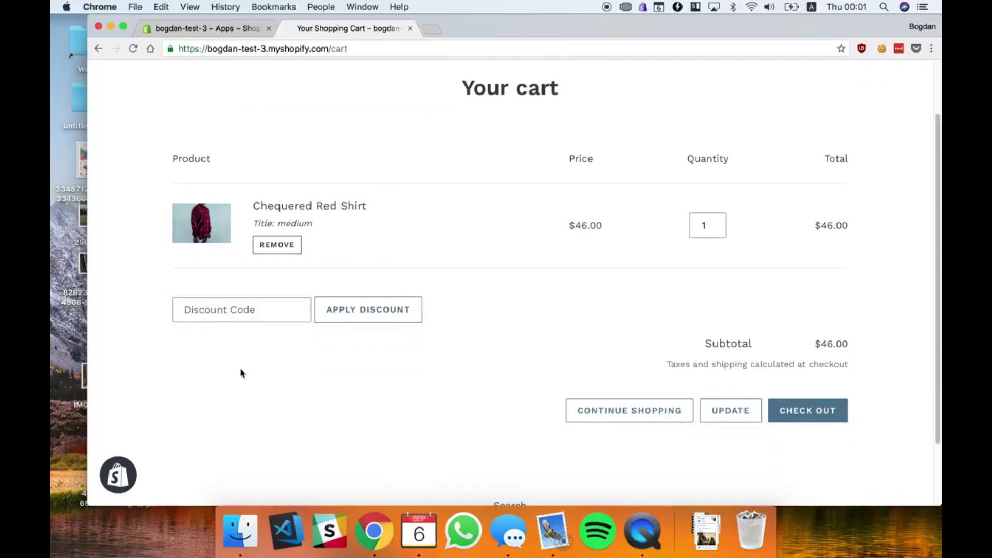
click(246, 313)
text(t20)
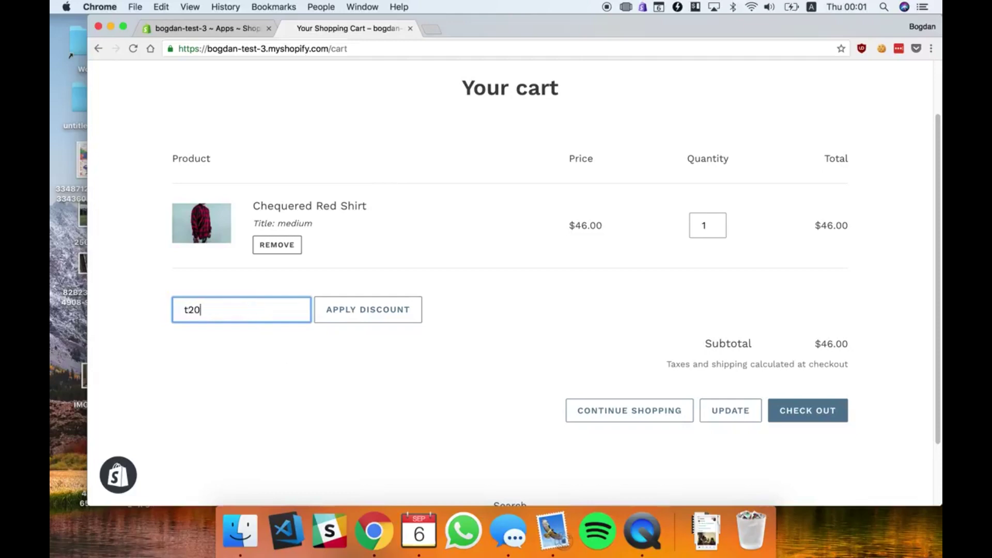
key(Return)
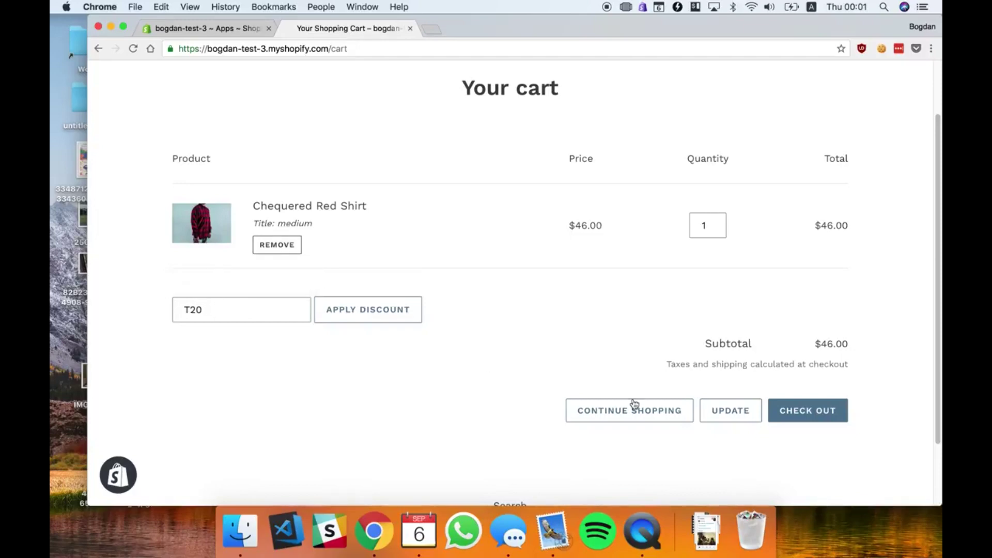
Confirm checkout shows $9.20 off for a CAD $36.80 total, then close checkout
click(802, 412)
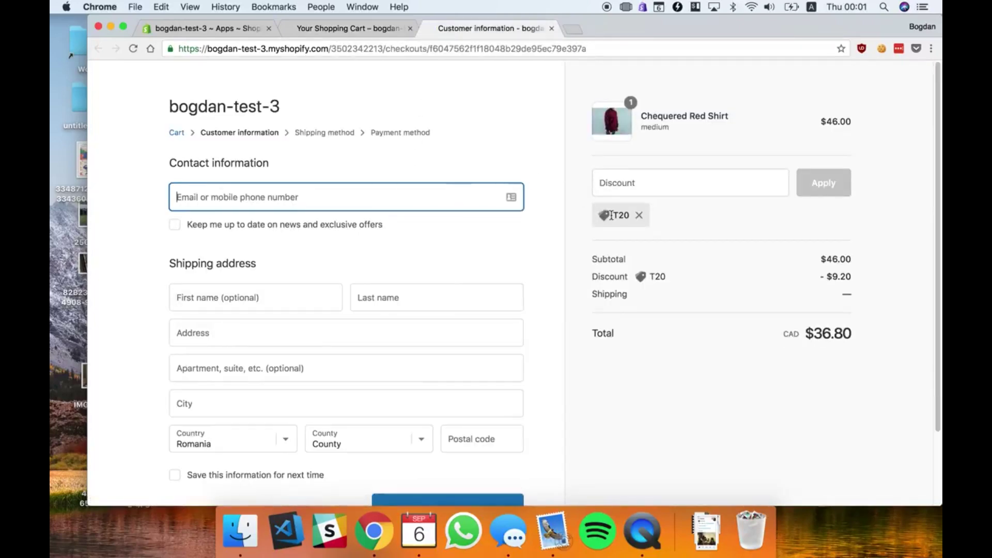
drag(808, 275, 866, 277)
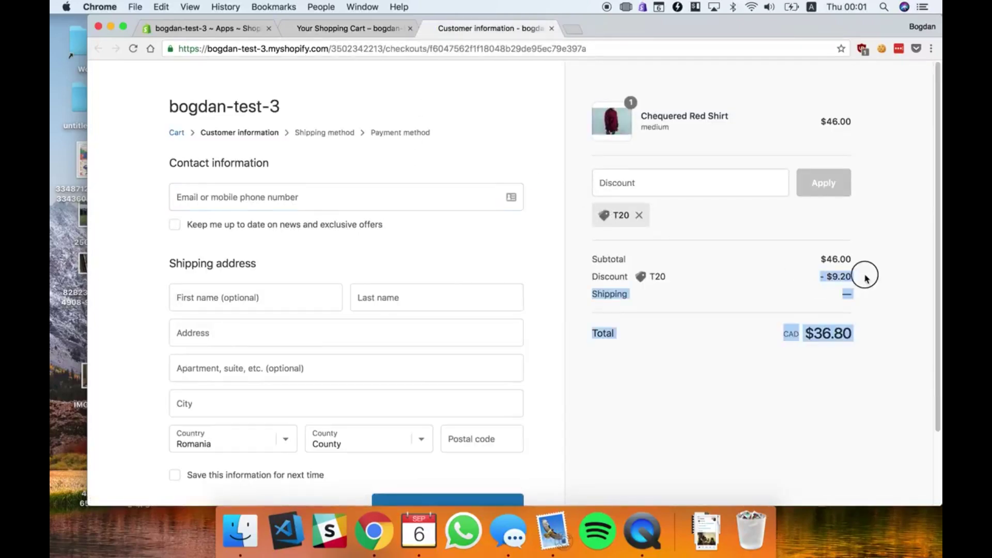
click(833, 272)
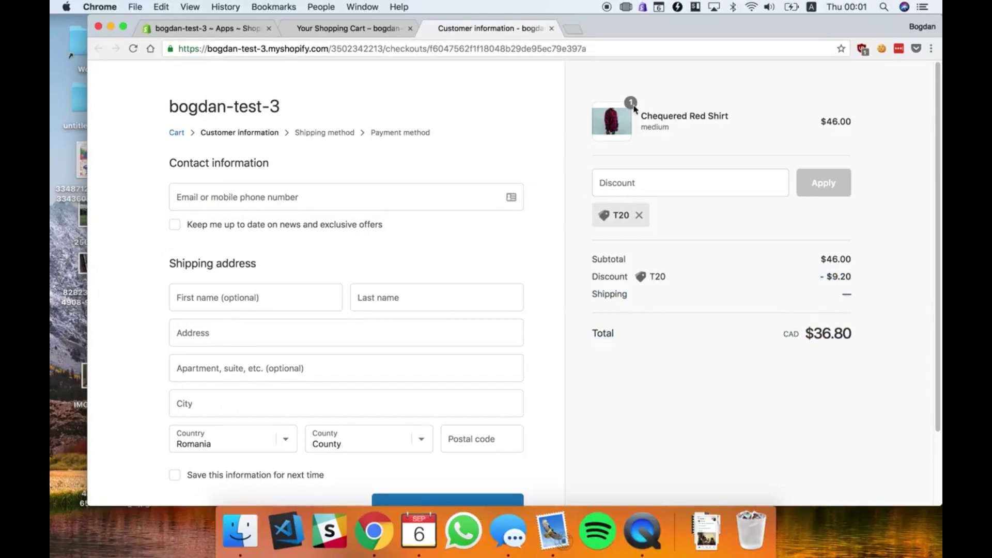
click(551, 29)
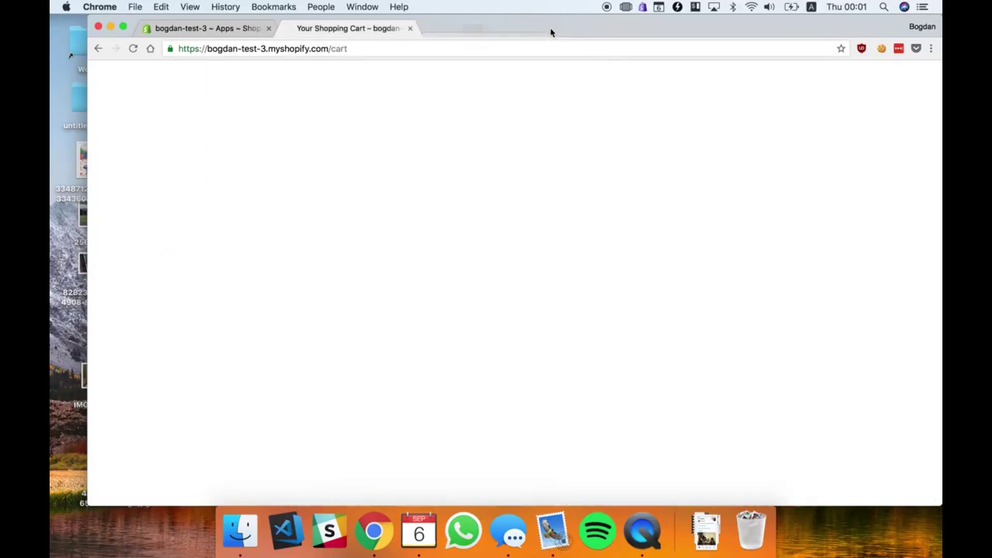
Unpublish the Debut coupon-field configuration to draft and open the live Jumpstart storefront
click(411, 28)
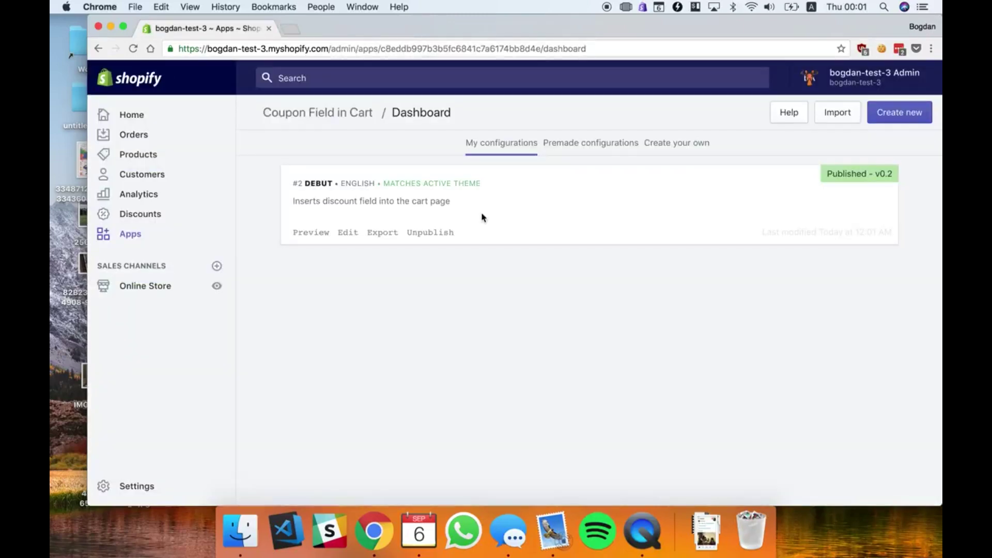
click(424, 233)
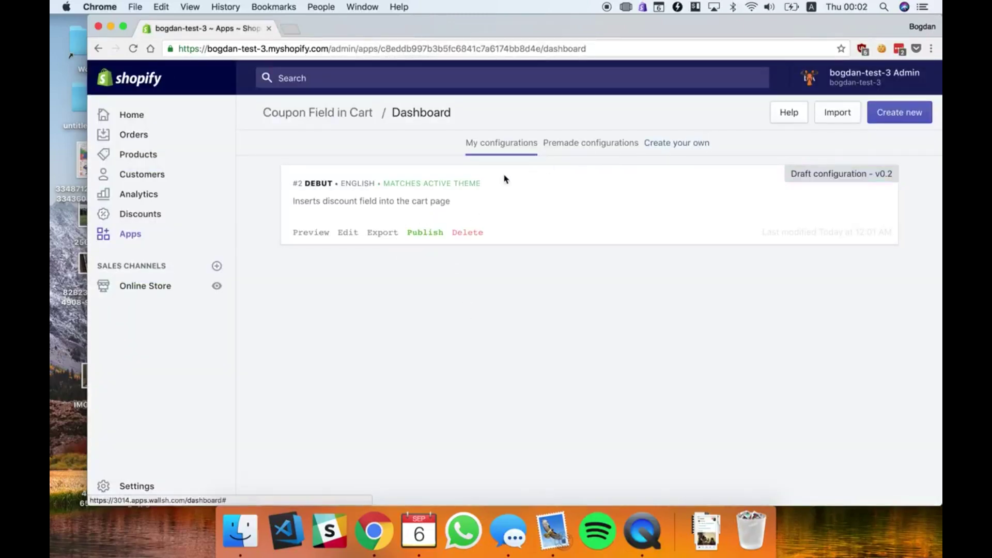
click(661, 156)
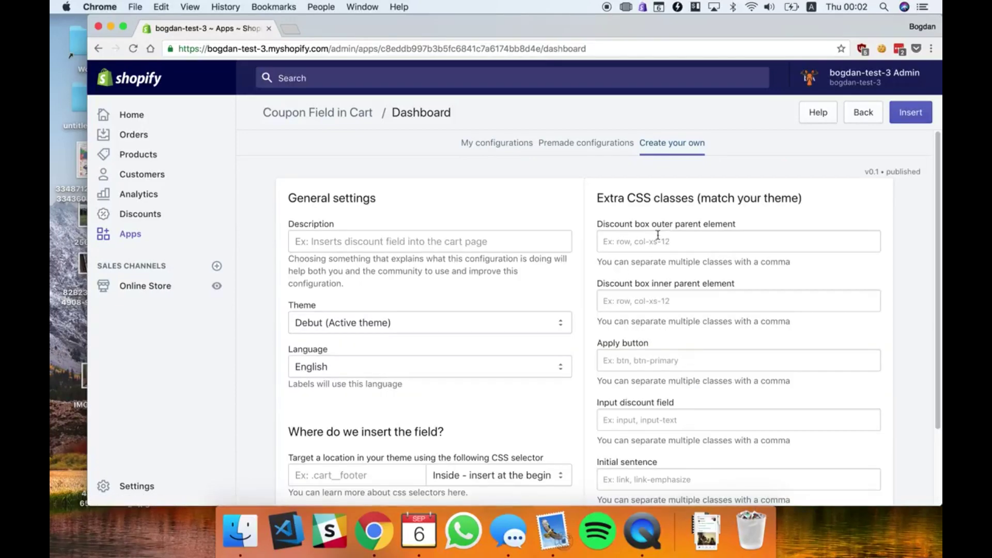
scroll(450, 378, down, 4)
scroll(450, 378, up, 4)
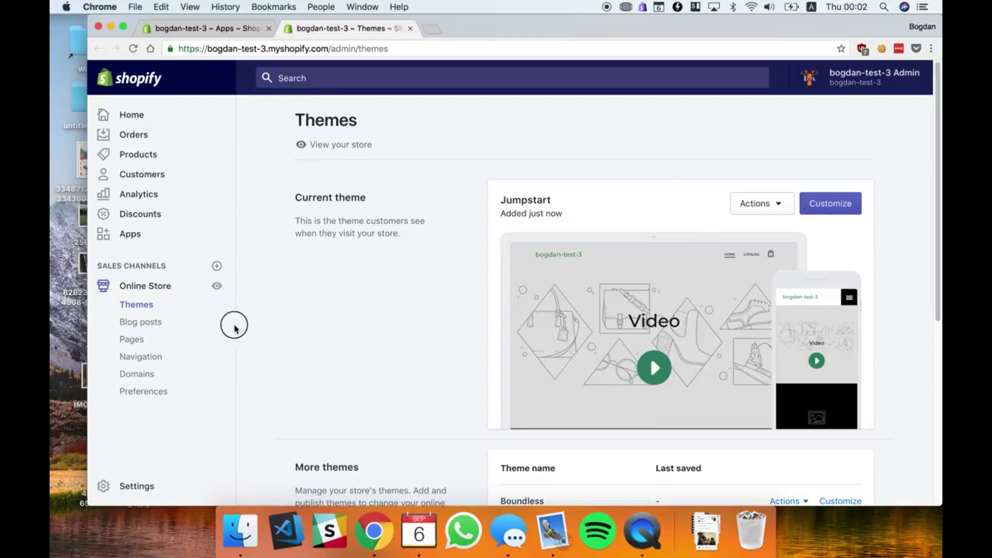
click(217, 287)
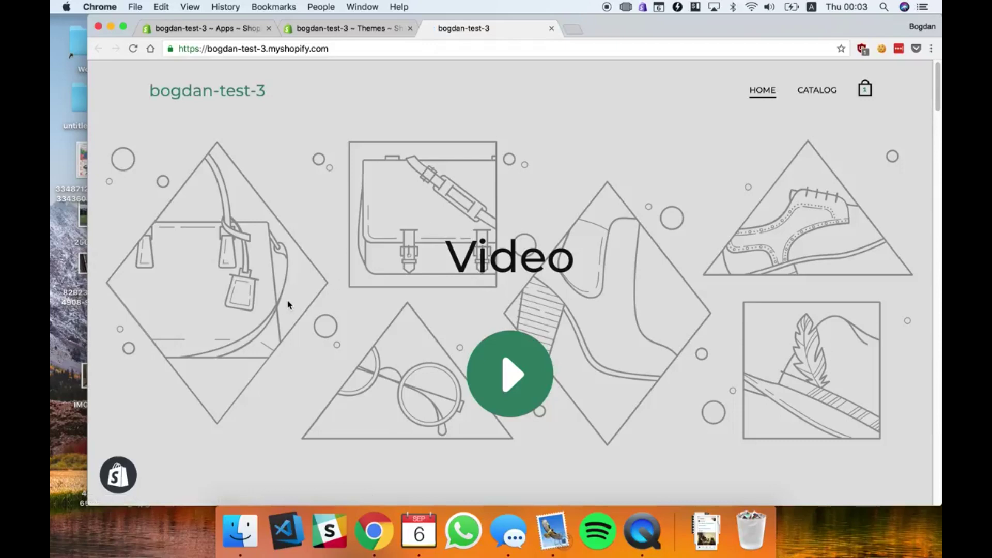
Browse the Jumpstart home page and open the cart holding the Chequered Red Shirt, medium, $46.00
scroll(166, 405, down, 2)
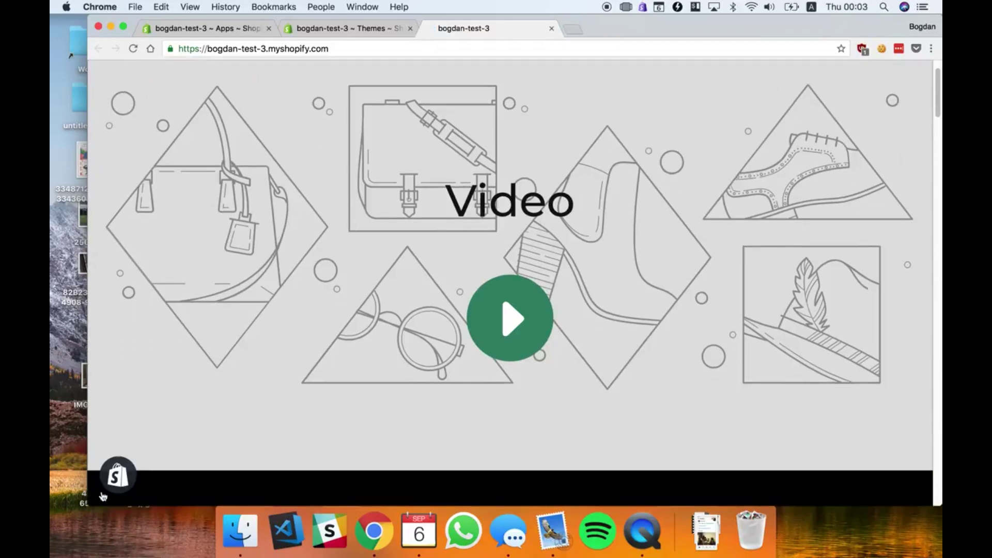
click(126, 478)
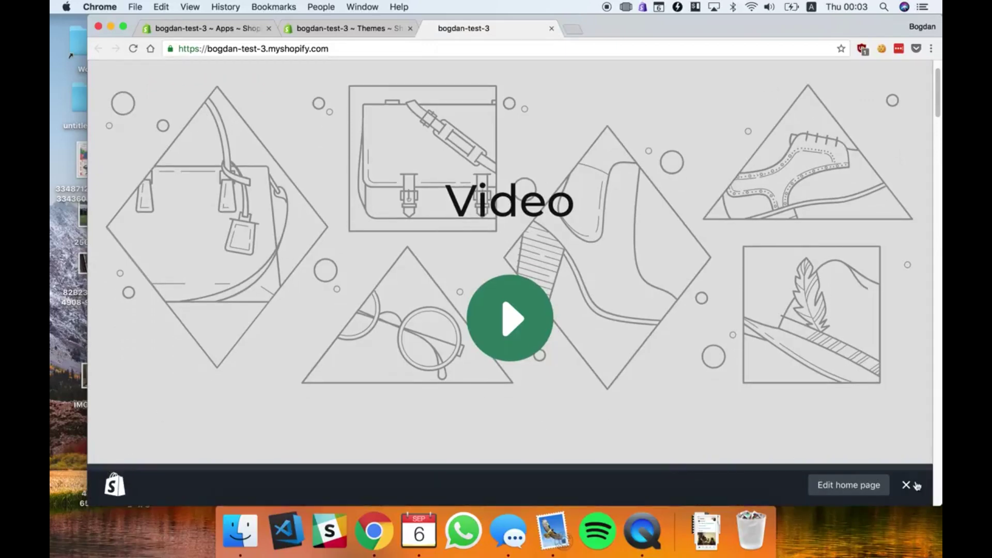
click(916, 486)
scroll(738, 328, down, 5)
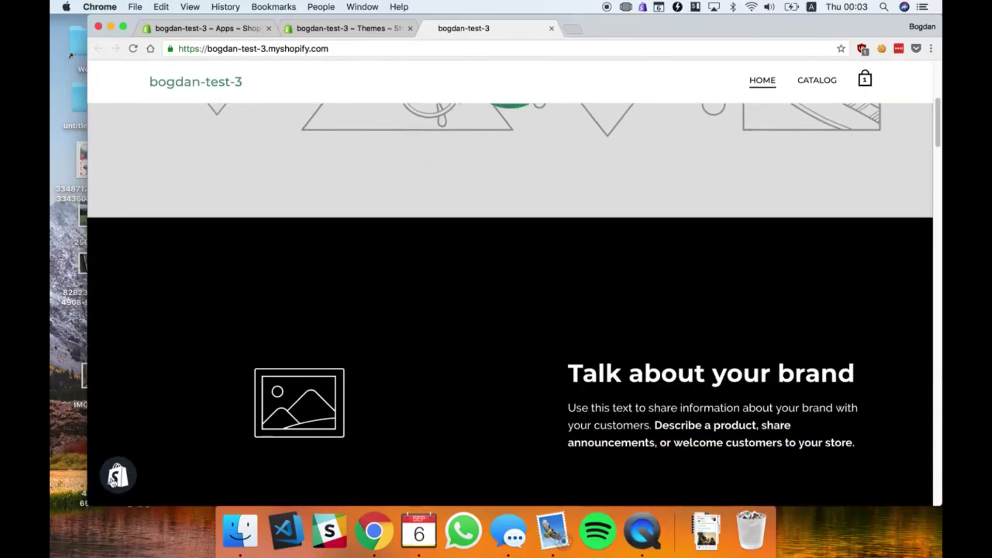
scroll(114, 482, down, 5)
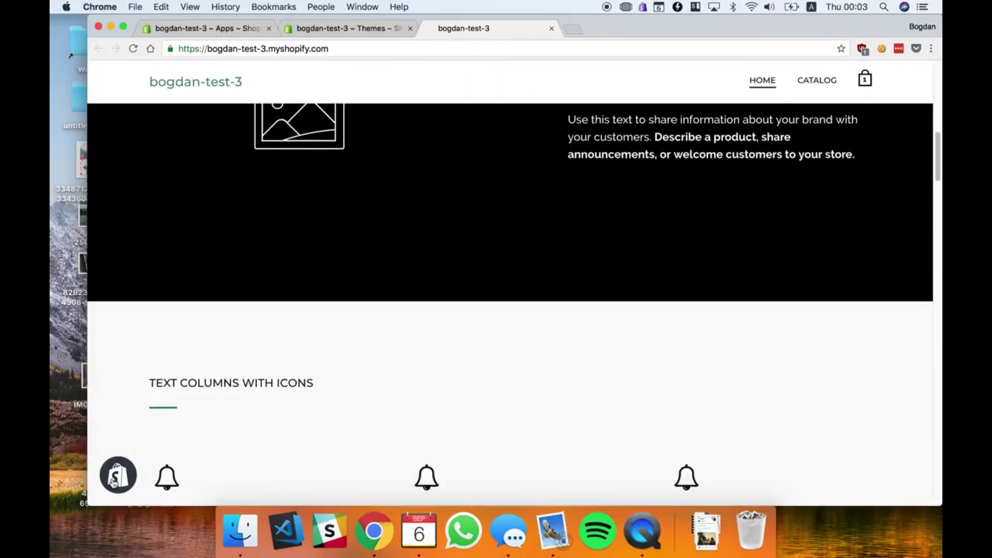
scroll(114, 482, down, 5)
scroll(465, 326, up, 20)
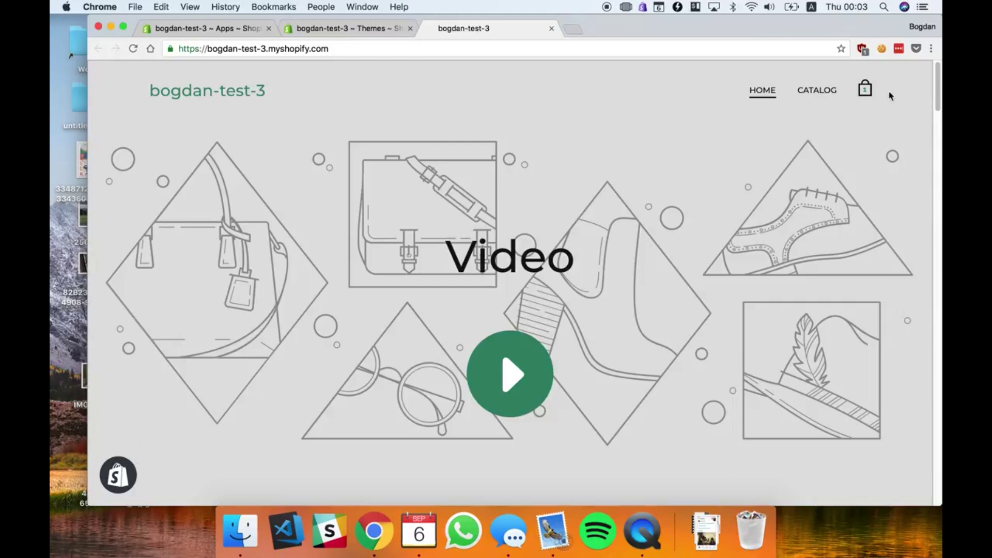
click(873, 97)
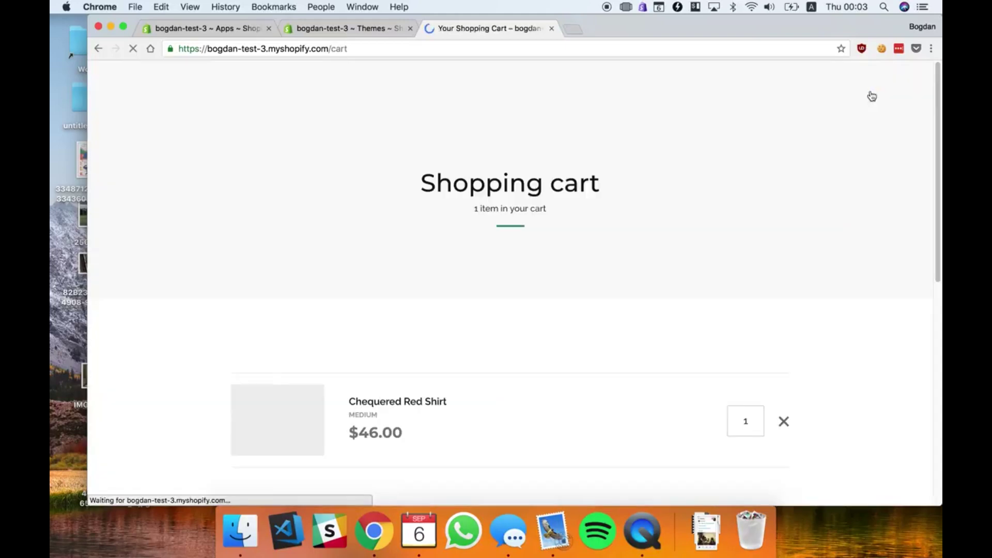
scroll(523, 153, down, 3)
scroll(524, 153, down, 4)
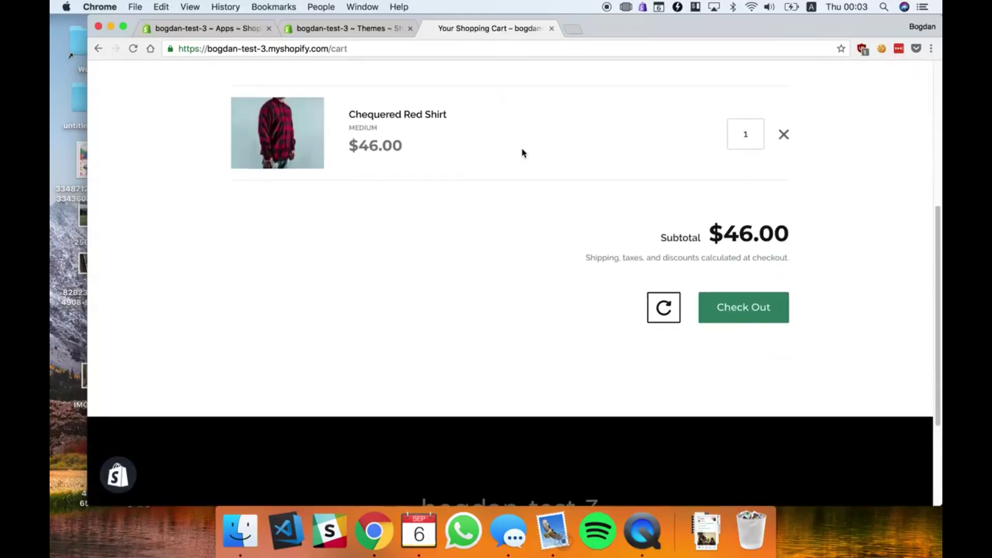
scroll(468, 235, up, 3)
scroll(333, 205, up, 3)
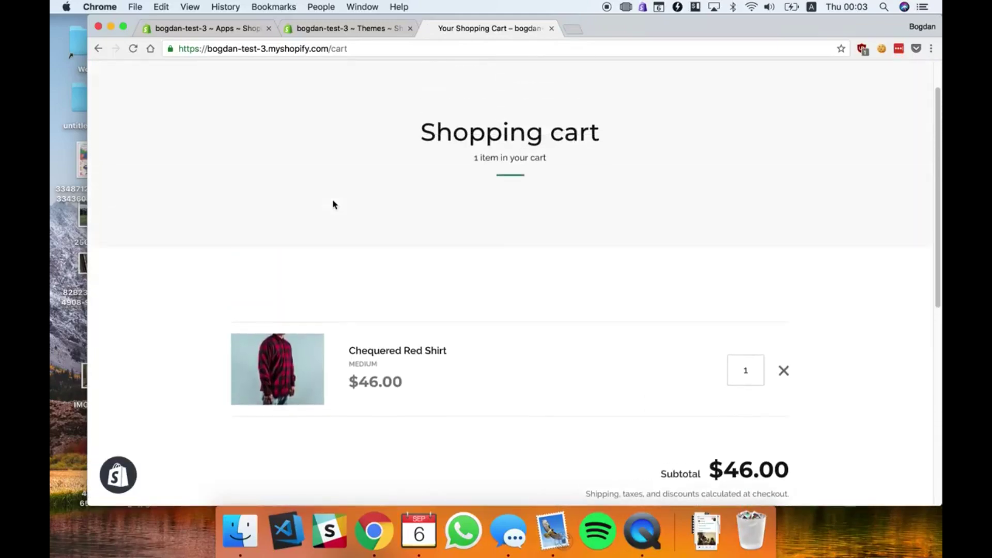
scroll(332, 204, down, 7)
drag(261, 184, 416, 221)
click(417, 226)
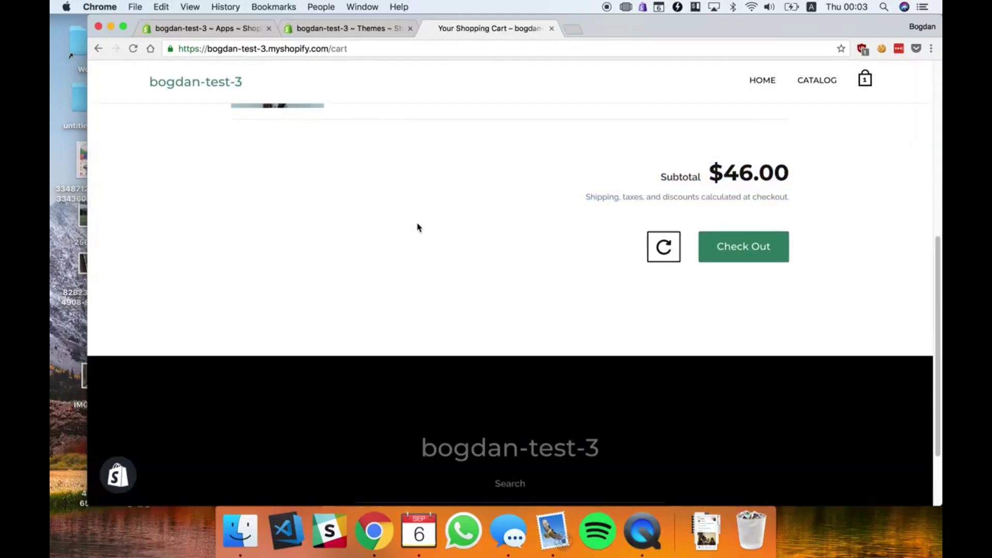
scroll(417, 226, up, 5)
scroll(381, 373, down, 3)
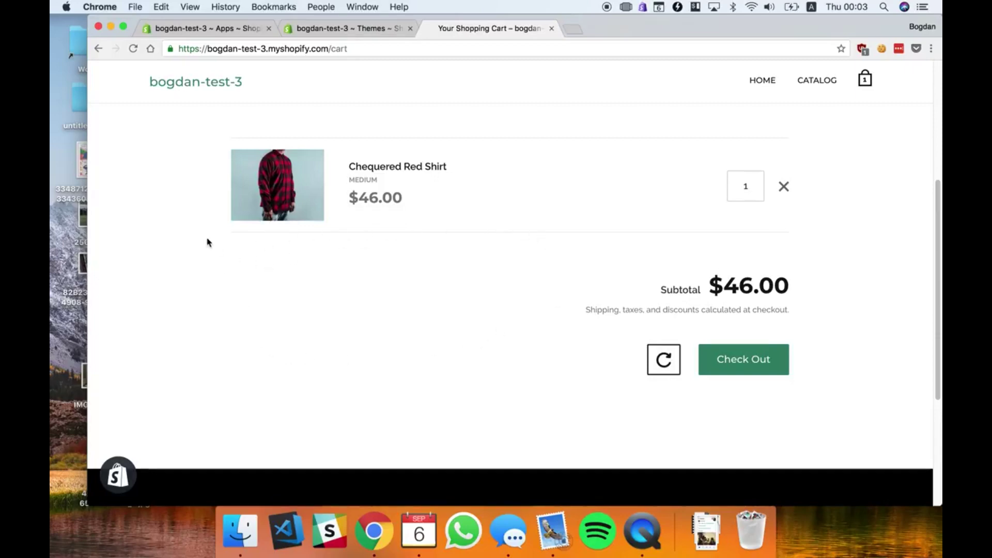
scroll(208, 242, up, 3)
scroll(208, 241, down, 3)
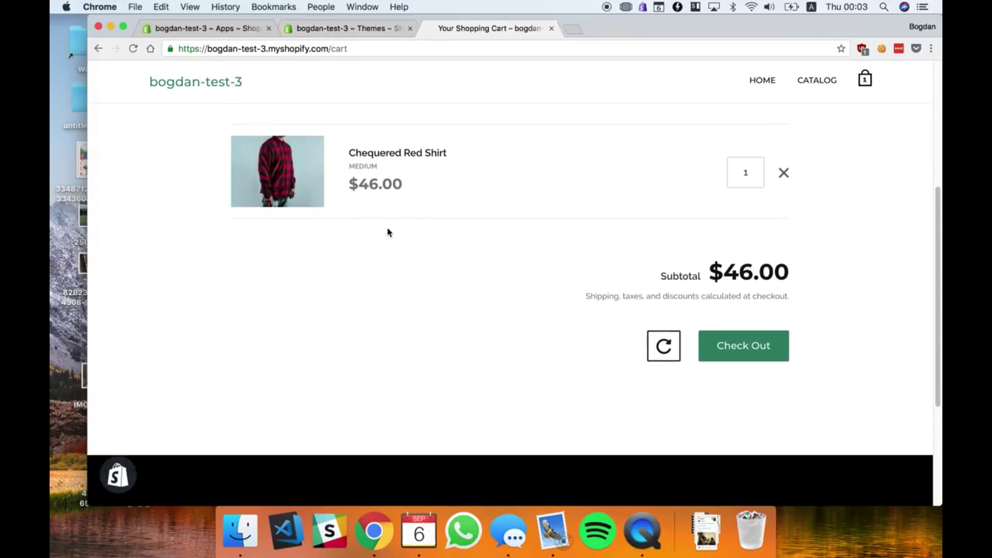
scroll(409, 317, up, 3)
scroll(410, 317, down, 4)
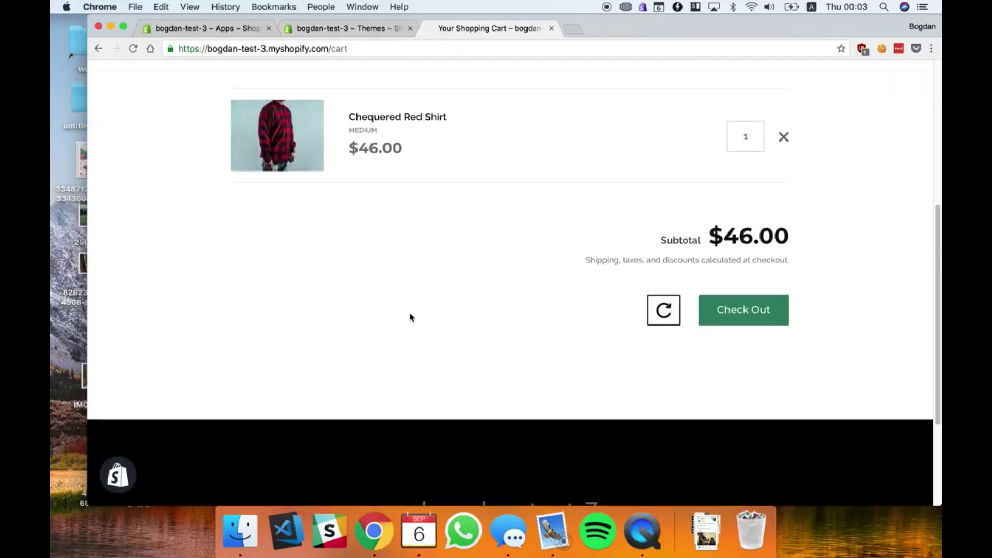
scroll(410, 317, up, 5)
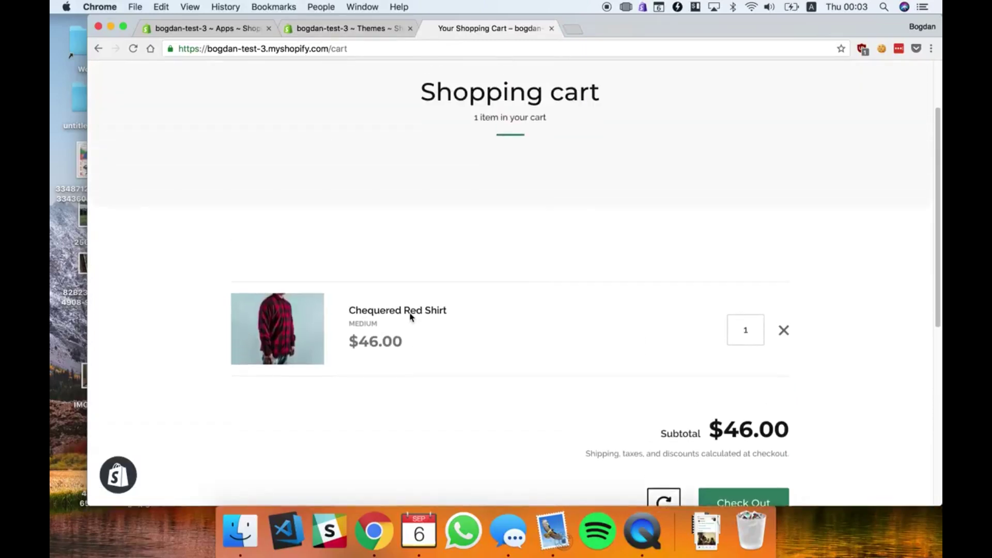
scroll(410, 317, down, 3)
scroll(401, 357, down, 2)
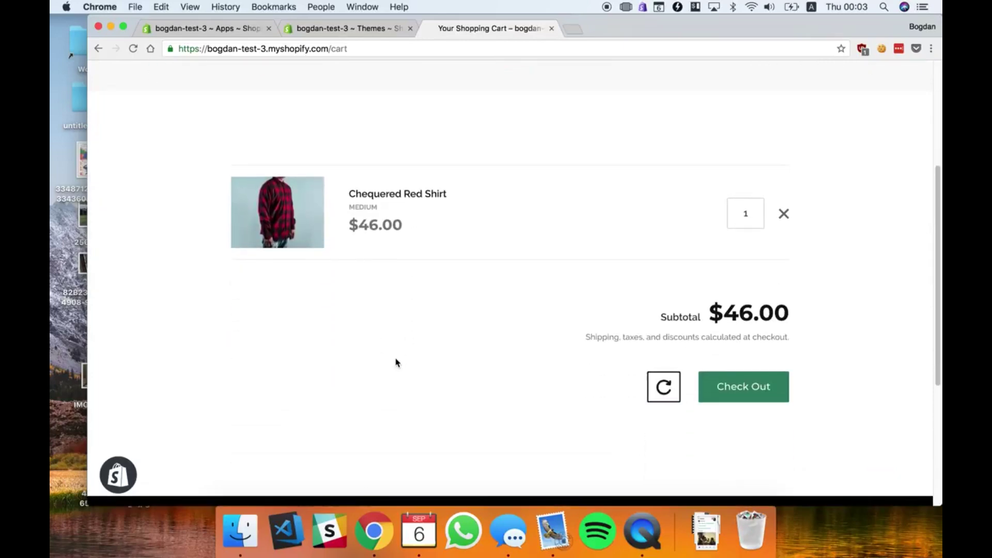
scroll(317, 290, up, 1)
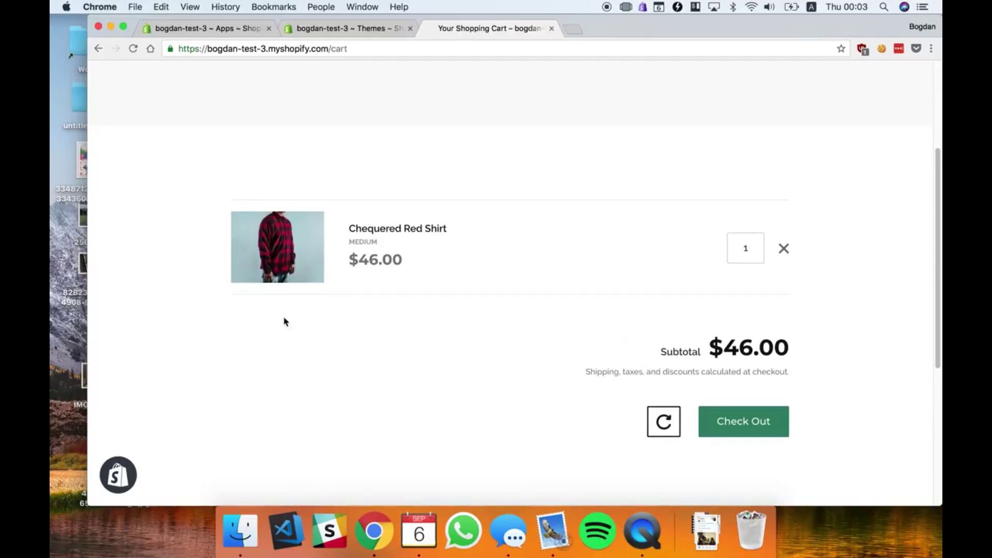
Inspect the cart form in DevTools and expand its child elements
right_click(267, 332)
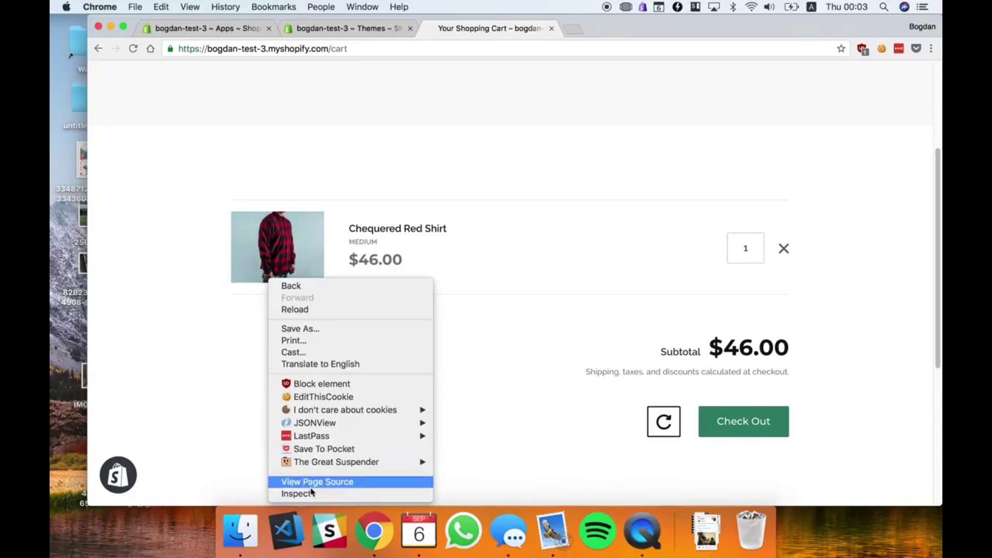
click(310, 495)
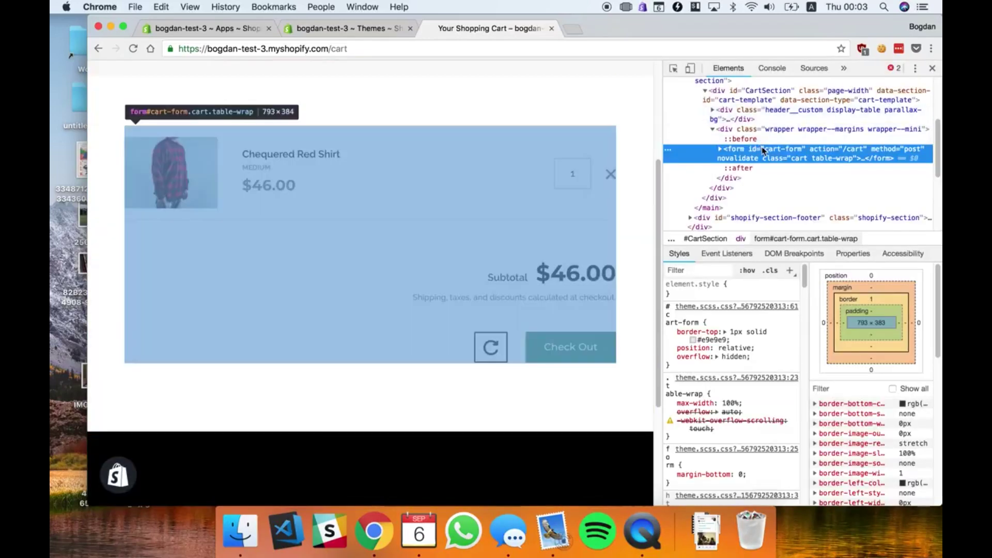
key(Right)
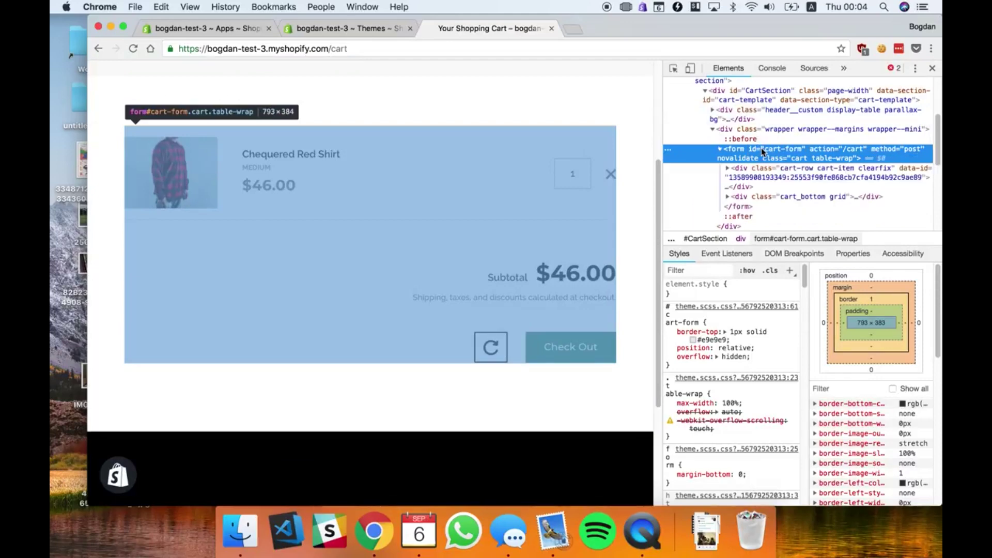
scroll(761, 148, down, 3)
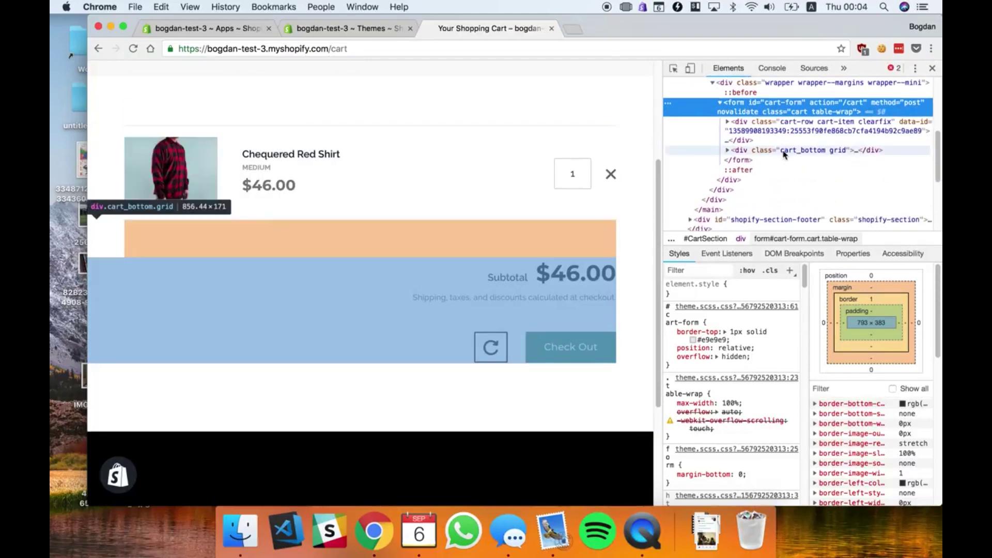
Select the div.cart_bottom grid node, copy its cart_bottom class, and return to the dashboard
click(785, 150)
key(Right)
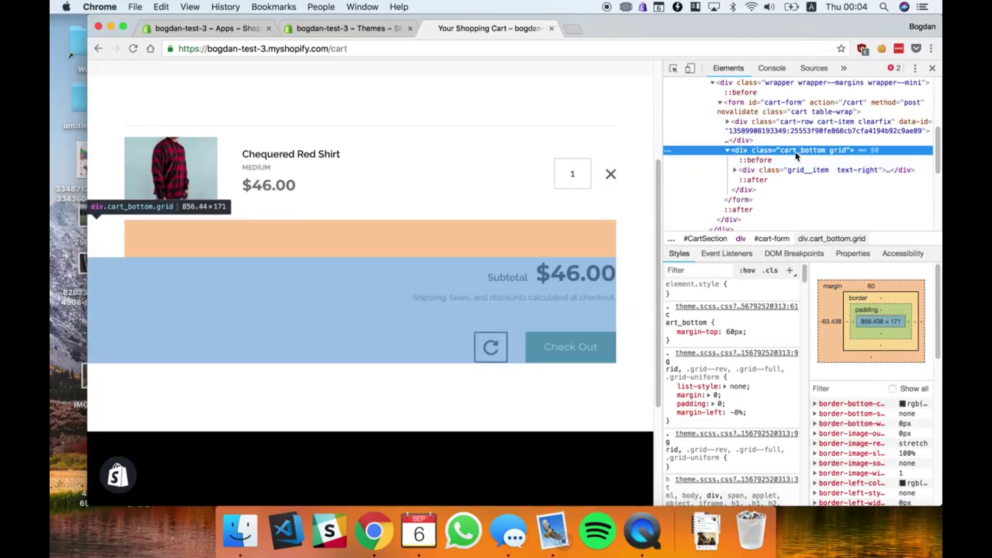
double_click(799, 151)
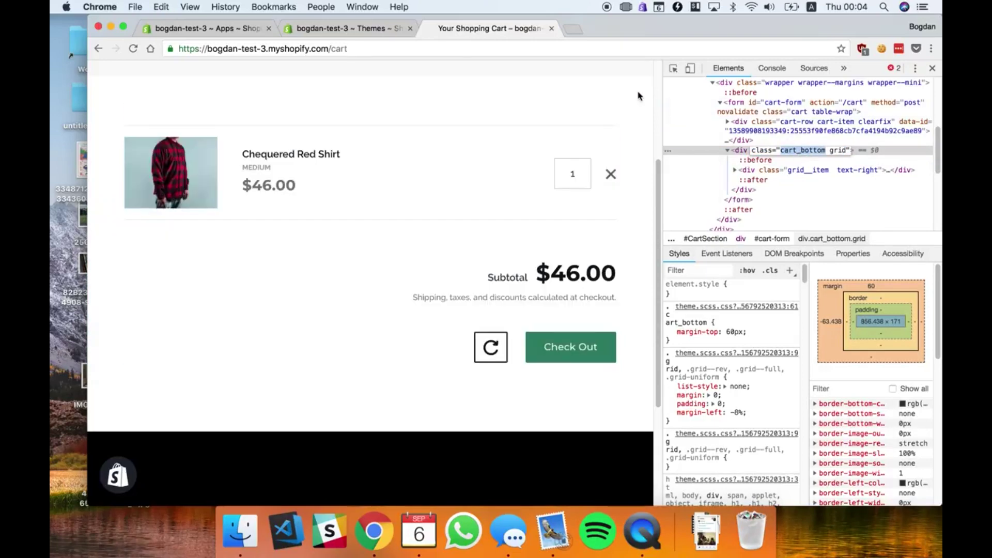
click(233, 30)
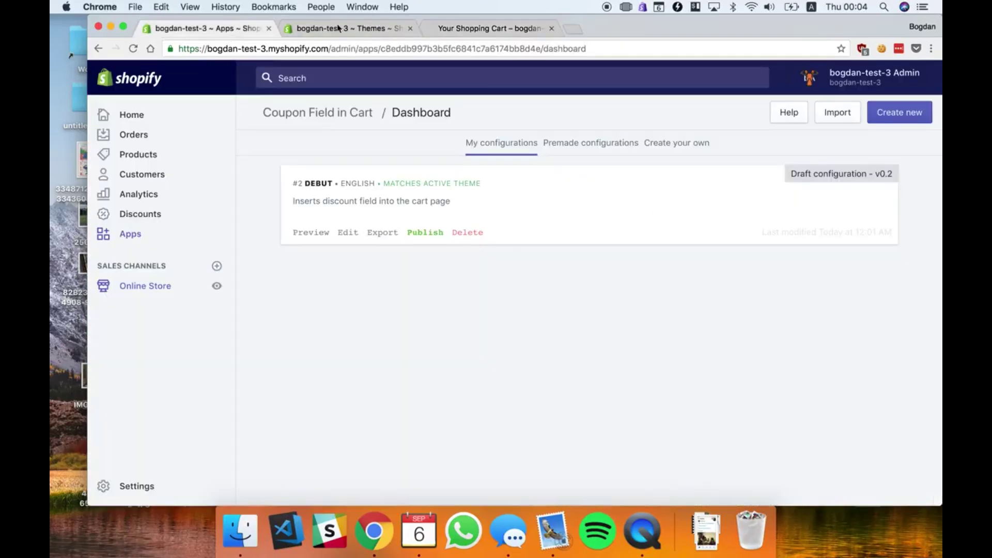
Create a new configuration described as 'Insert the discount field inside the cart page.'
click(411, 28)
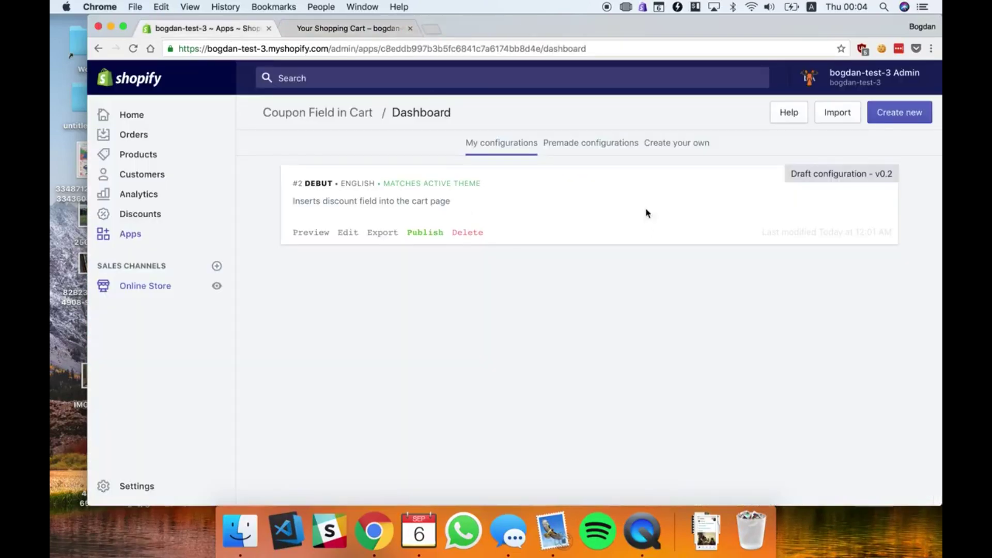
click(902, 114)
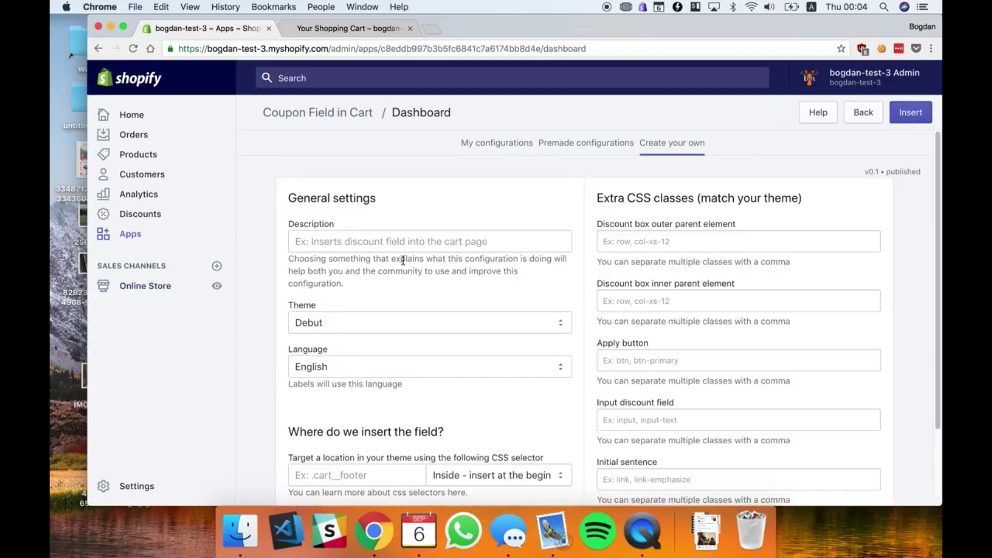
click(406, 251)
text(Insert t)
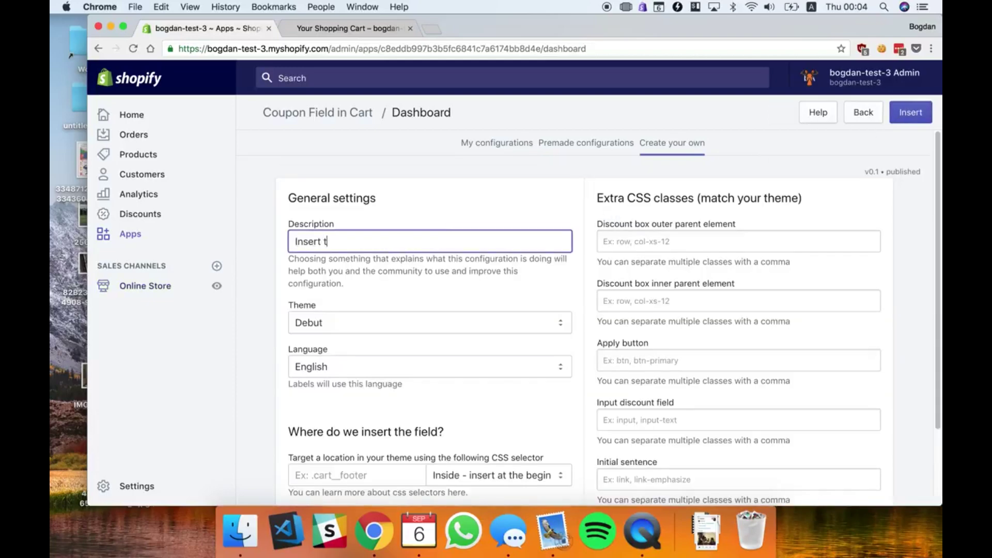
text(he ca)
text(discou)
text(nt field inside the cart pag)
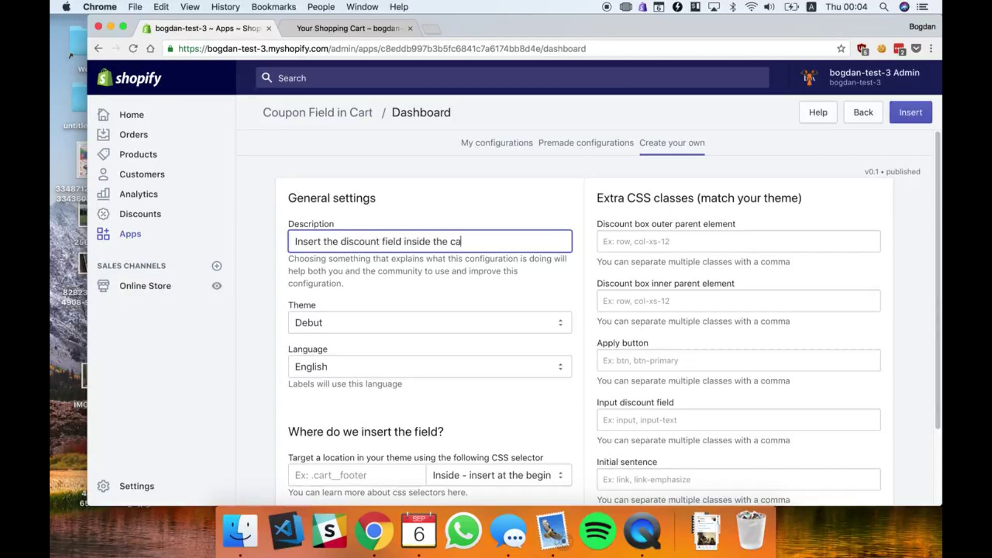
Set the configuration's theme to Jumpstart (Active theme)
scroll(394, 254, down, 3)
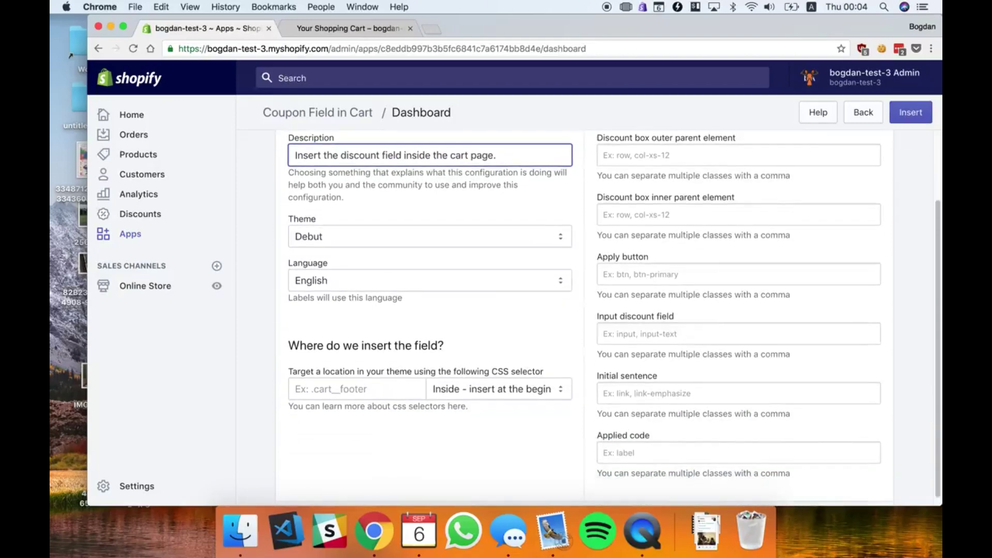
click(325, 242)
click(331, 278)
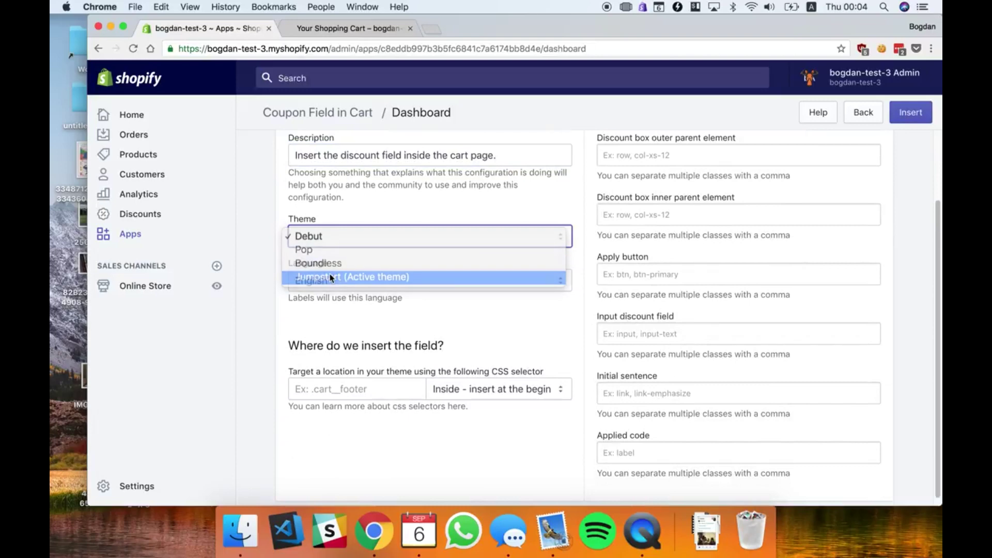
scroll(376, 340, down, 1)
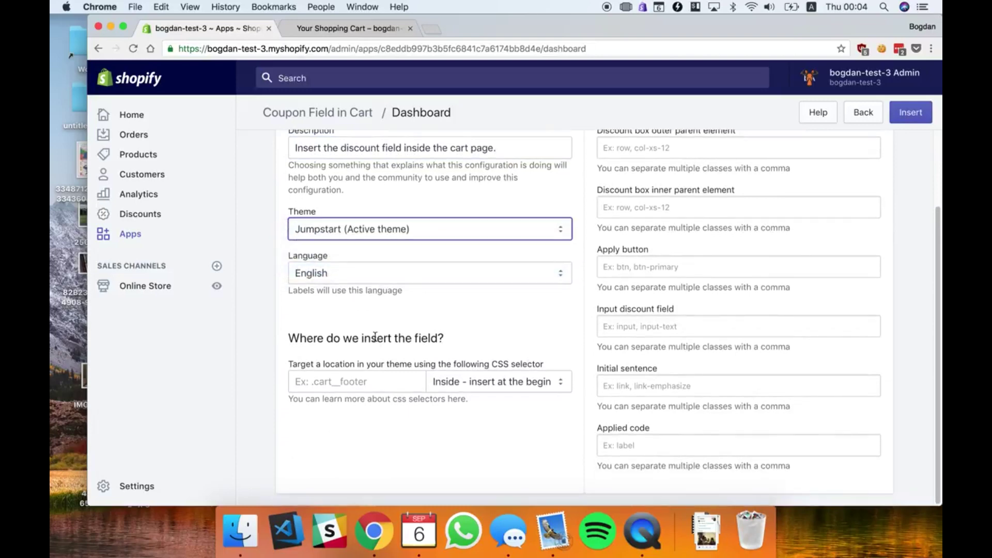
click(358, 383)
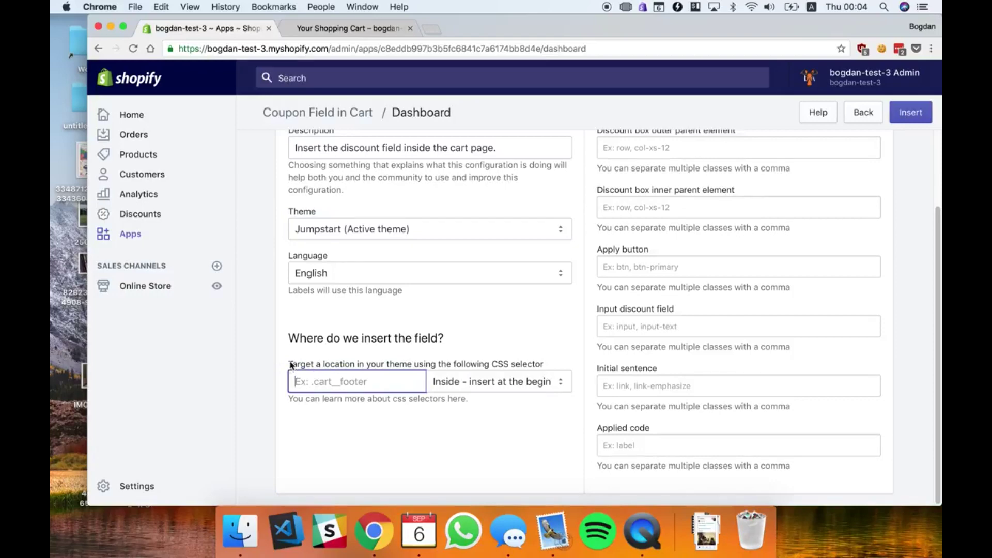
Paste .cart_bottom as the target CSS selector
click(343, 28)
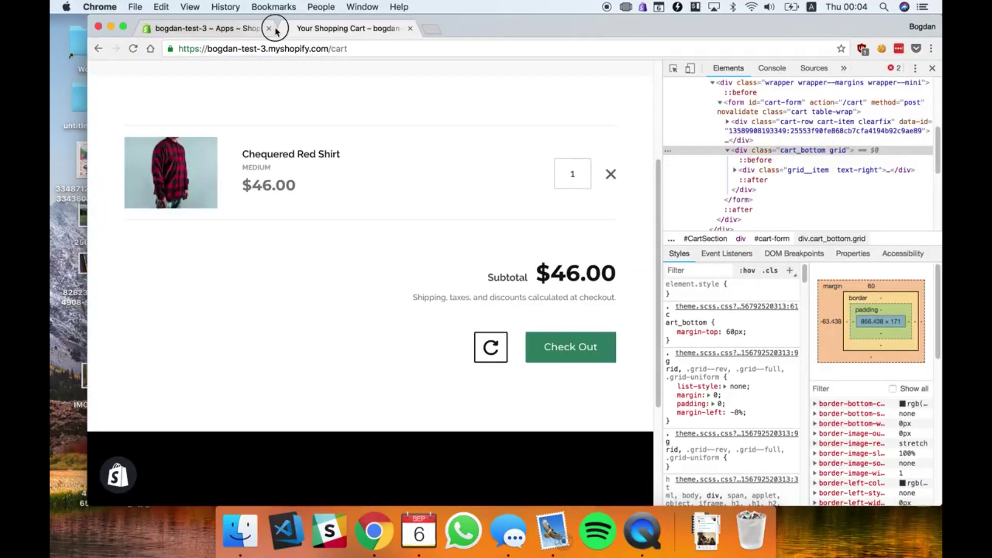
click(250, 30)
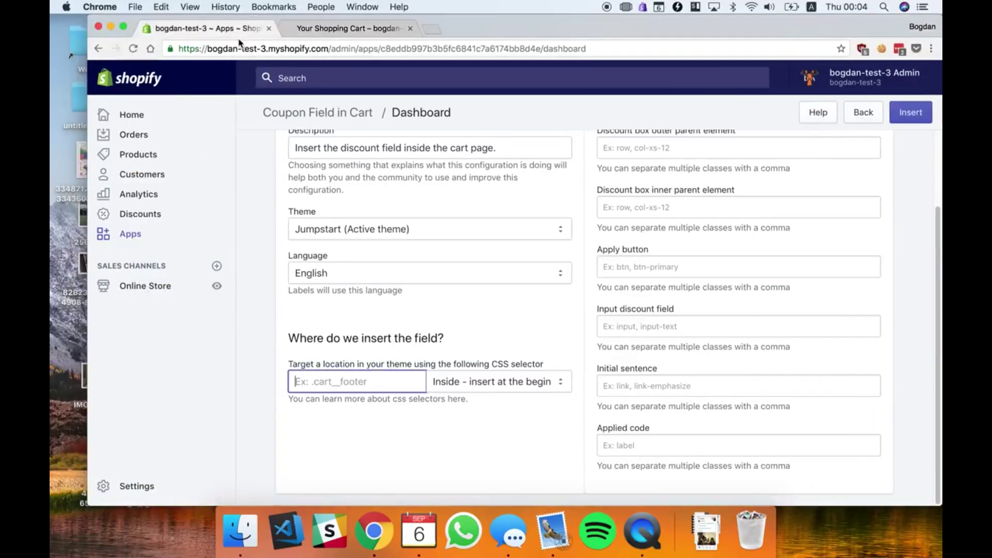
click(225, 30)
text(. cart_bottom)
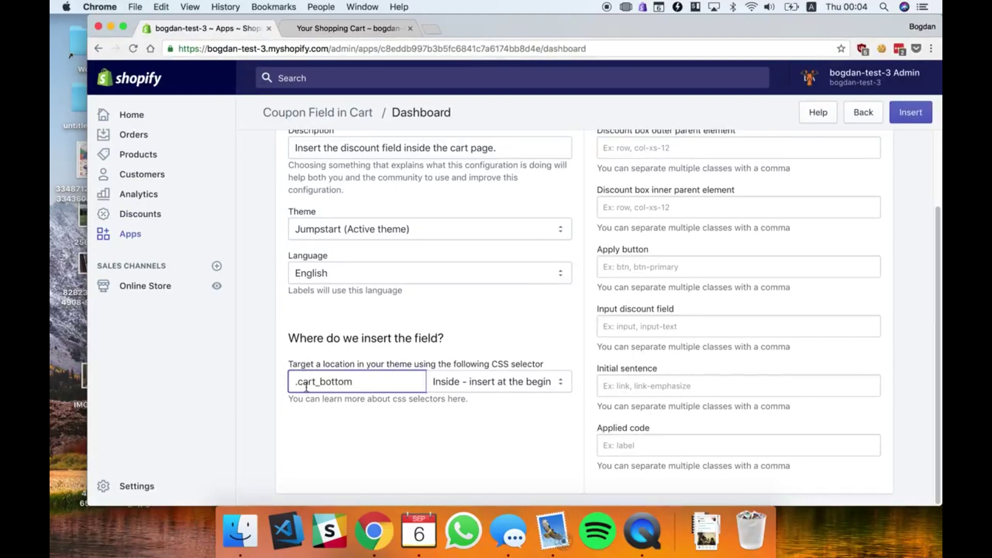
Keep position 'Inside - insert at the beginning' and save the configuration as a draft
click(478, 389)
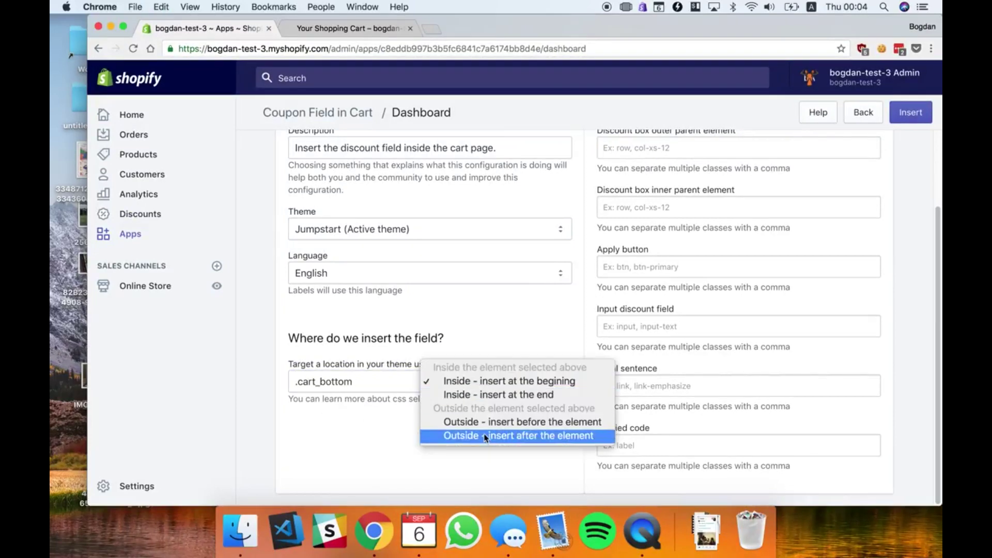
click(514, 384)
scroll(543, 317, up, 2)
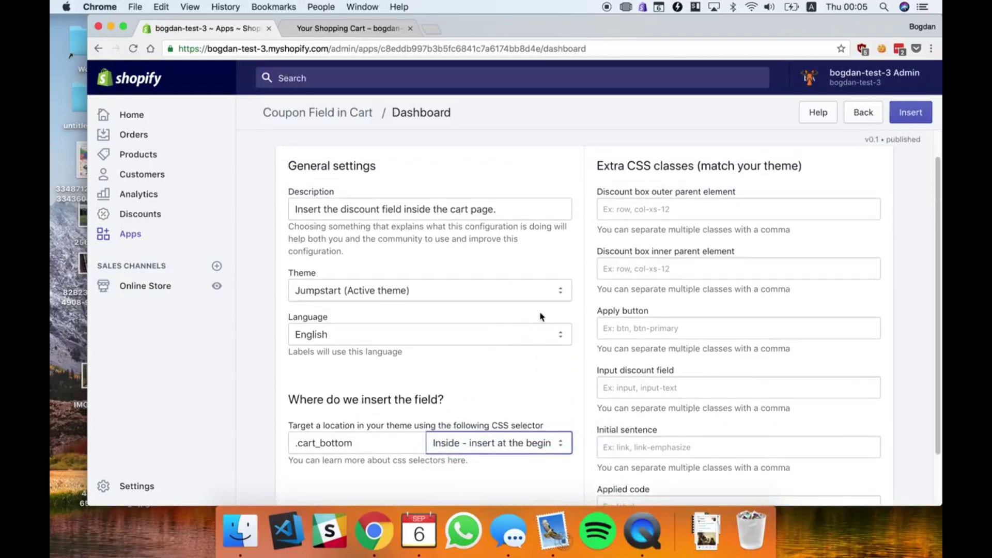
click(909, 113)
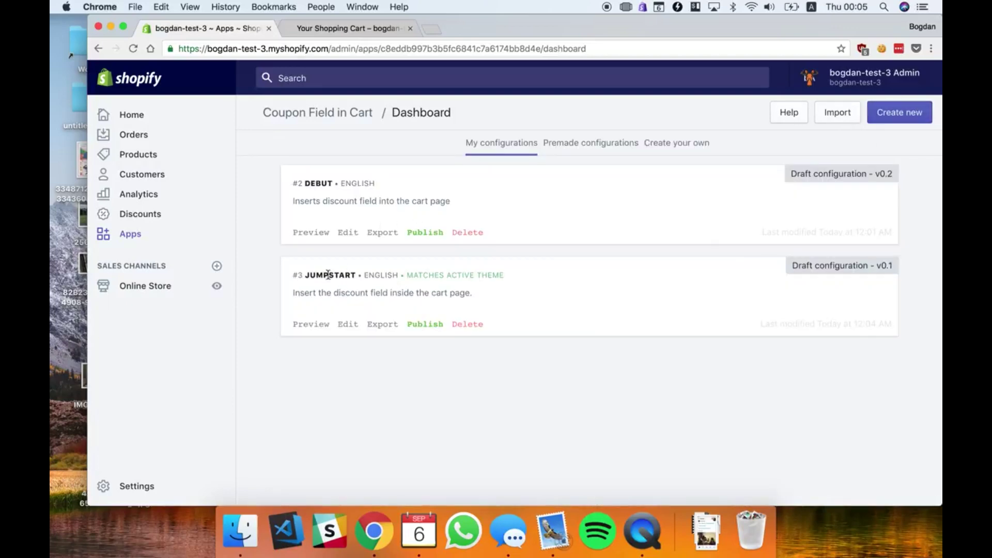
click(313, 324)
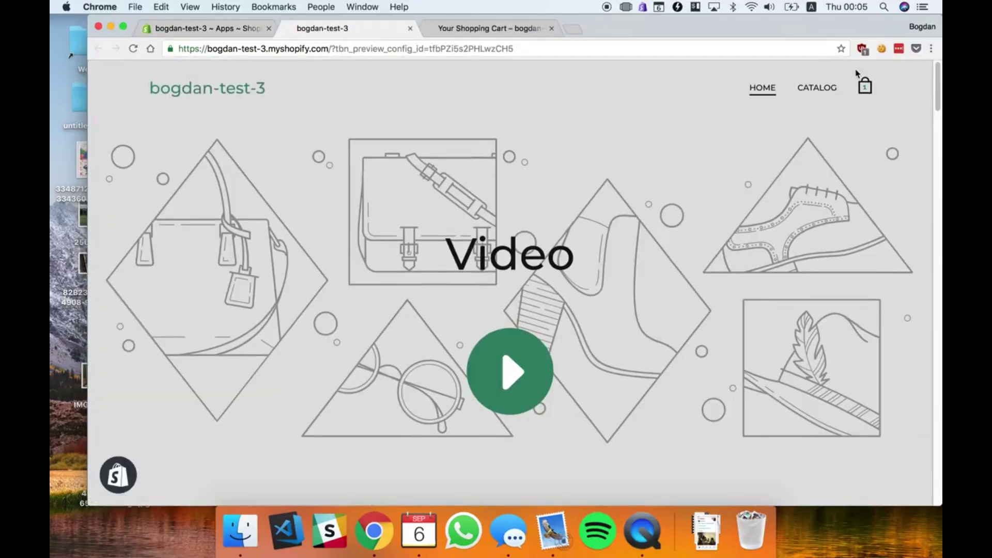
Open the preview cart with the new discount field and inspect the subtotal area in DevTools
click(864, 85)
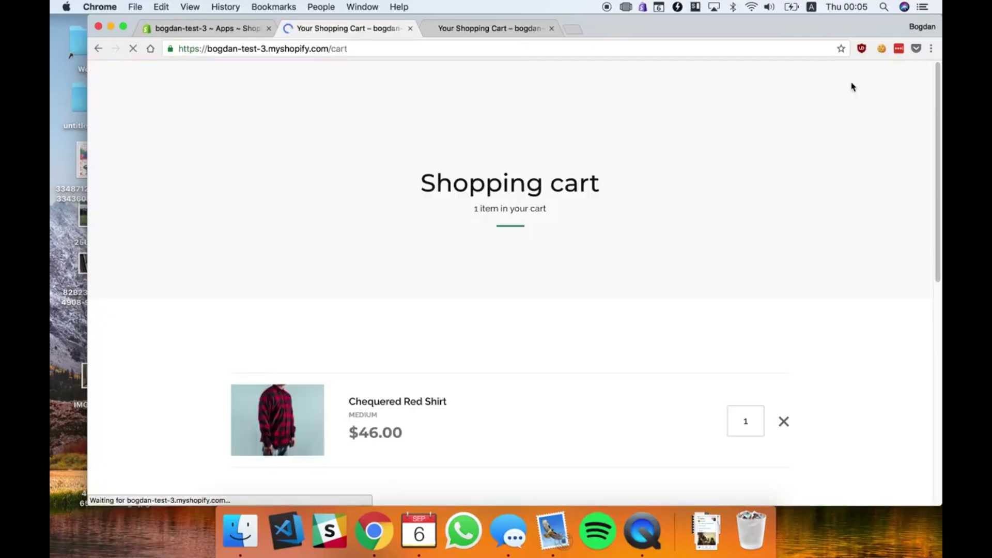
scroll(581, 179, down, 6)
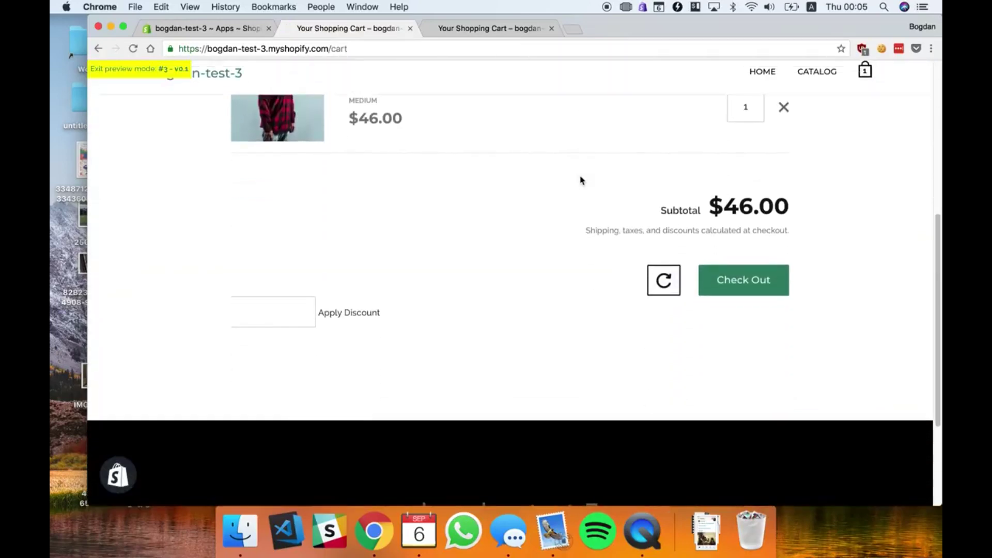
mouse_move(284, 318)
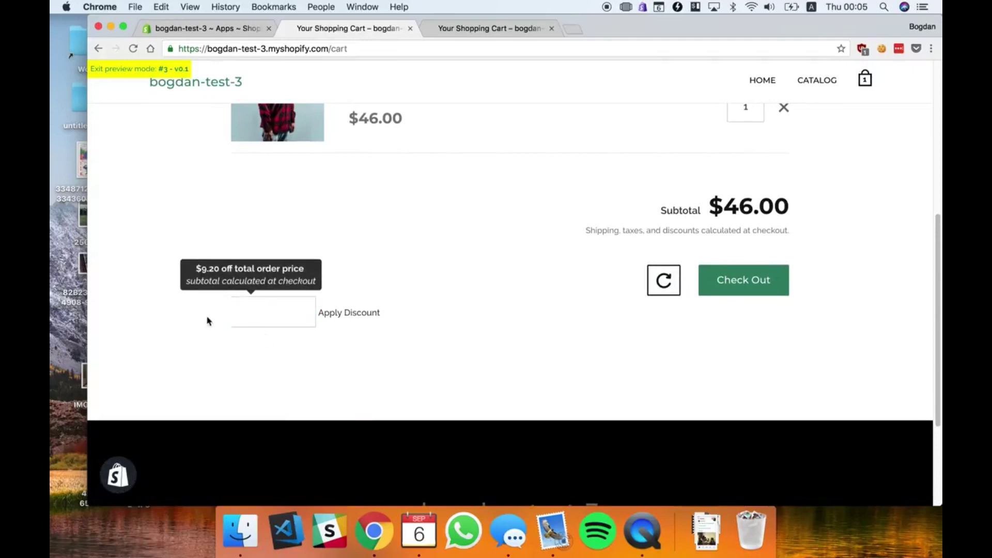
scroll(207, 321, up, 2)
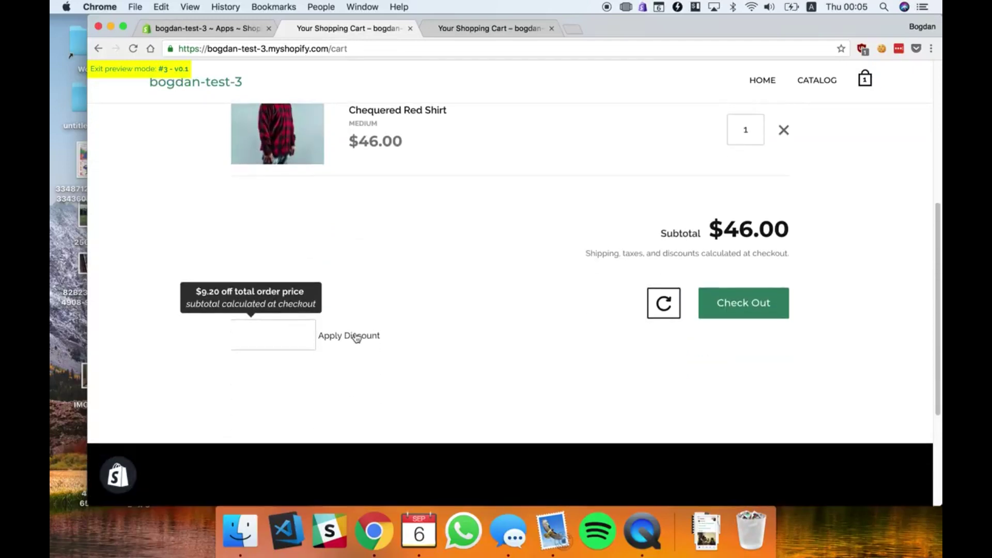
right_click(673, 231)
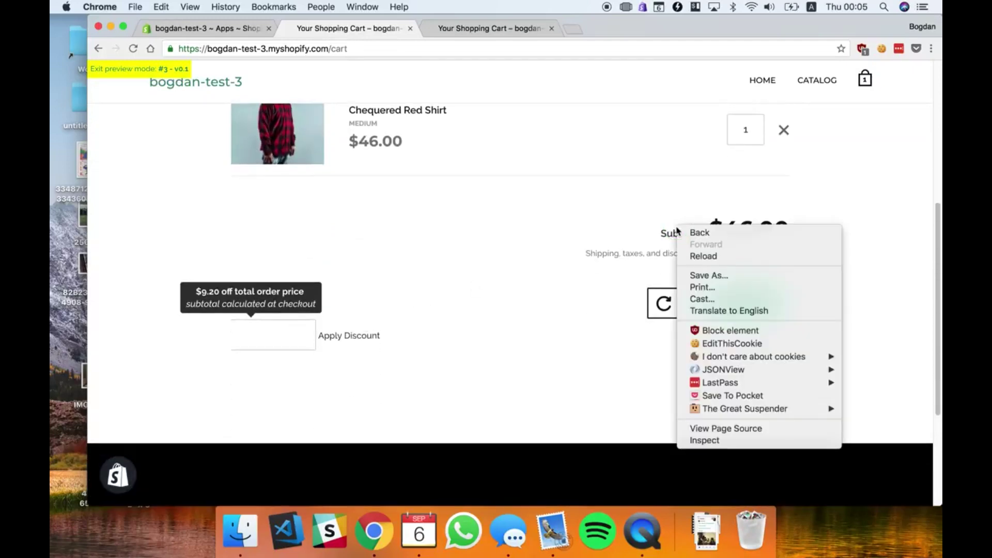
click(716, 441)
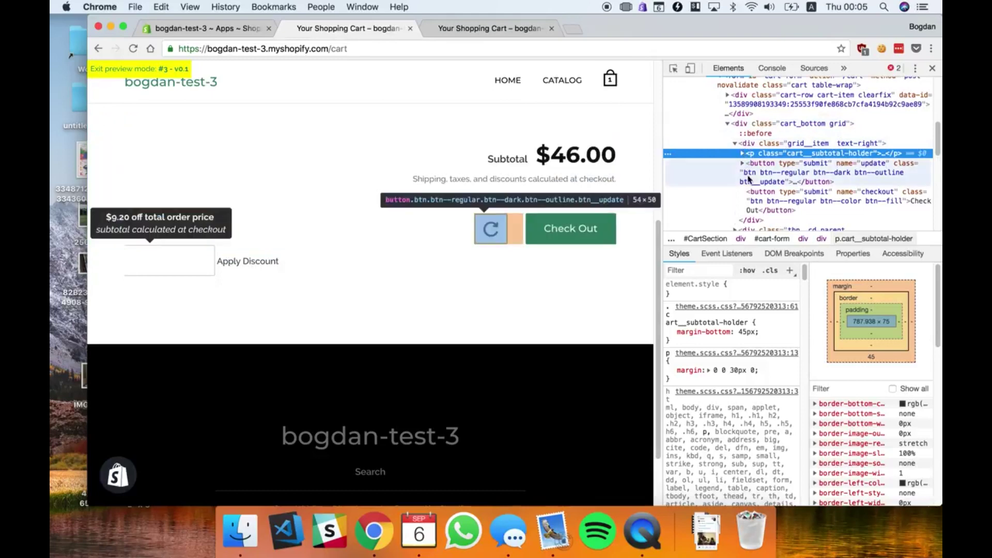
Locate the grid__item and inserted tbn_cd_parent nodes under cart_bottom, then return to the dashboard
click(773, 144)
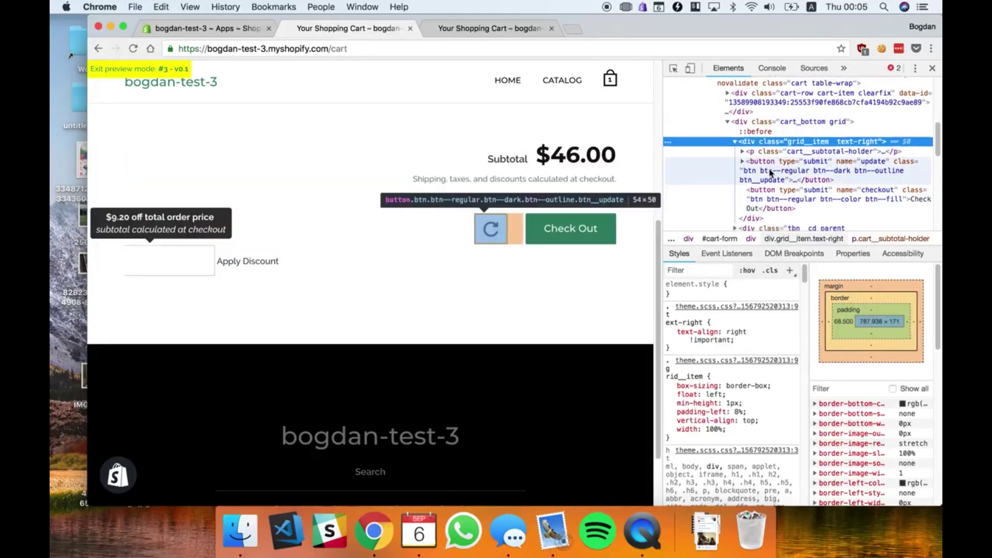
scroll(772, 173, down, 2)
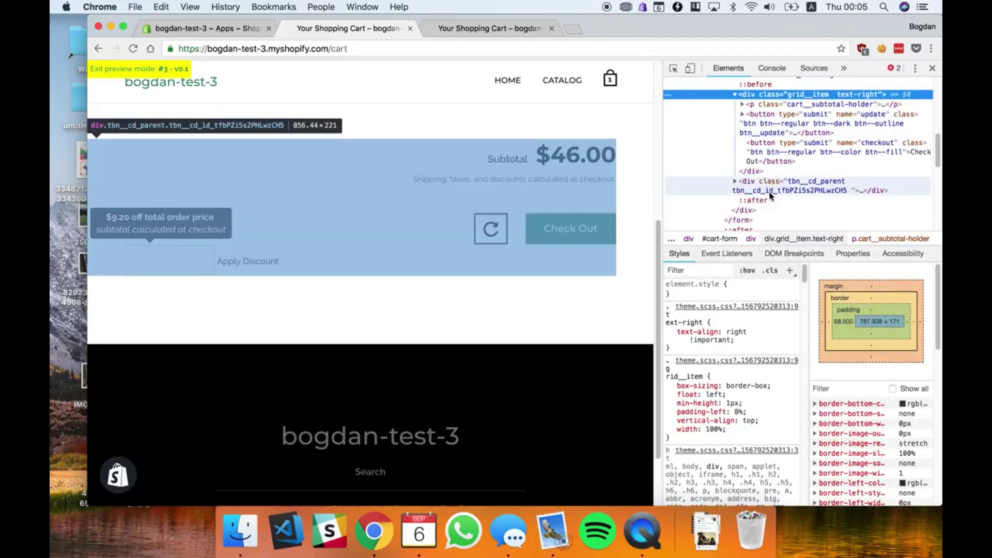
click(771, 193)
scroll(771, 192, up, 1)
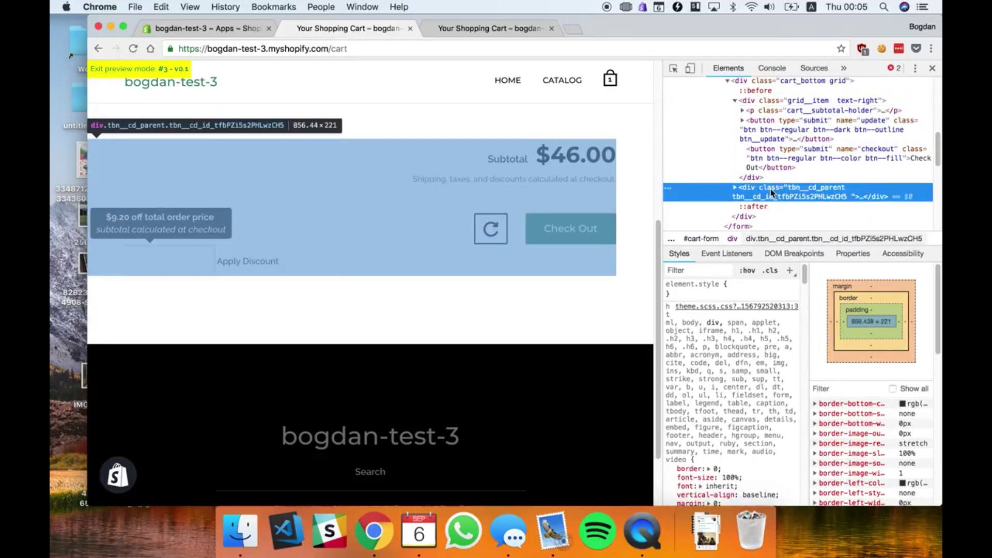
scroll(771, 191, up, 1)
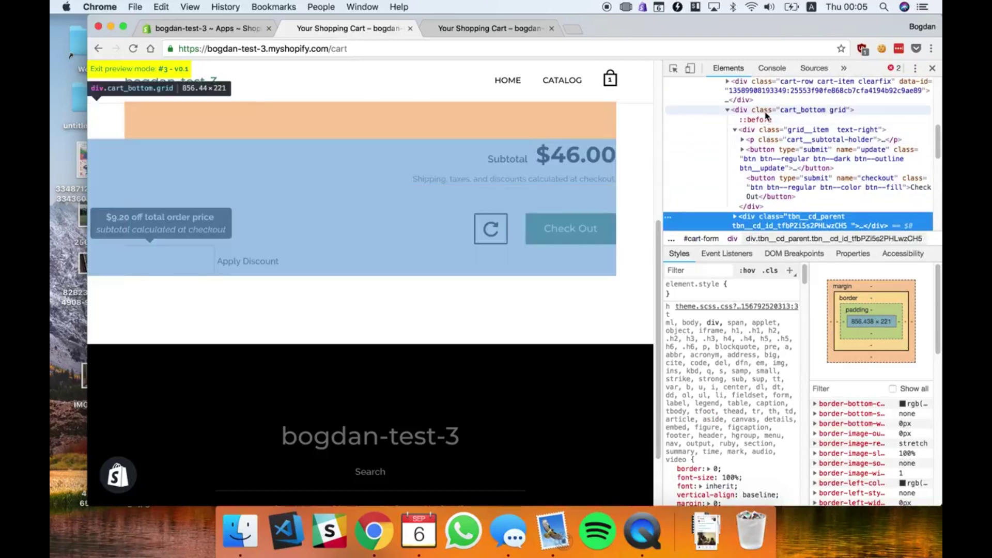
click(727, 109)
click(728, 110)
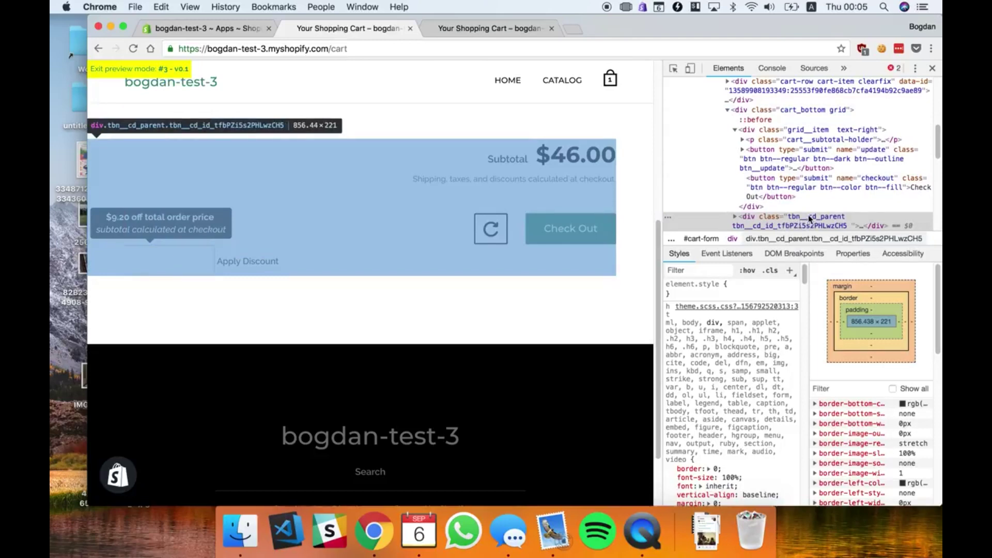
click(805, 134)
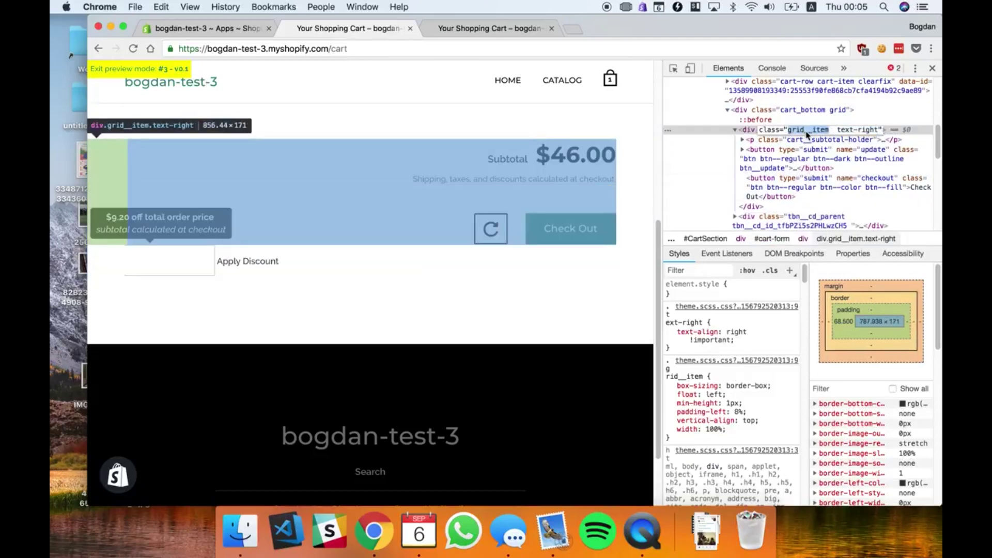
click(235, 32)
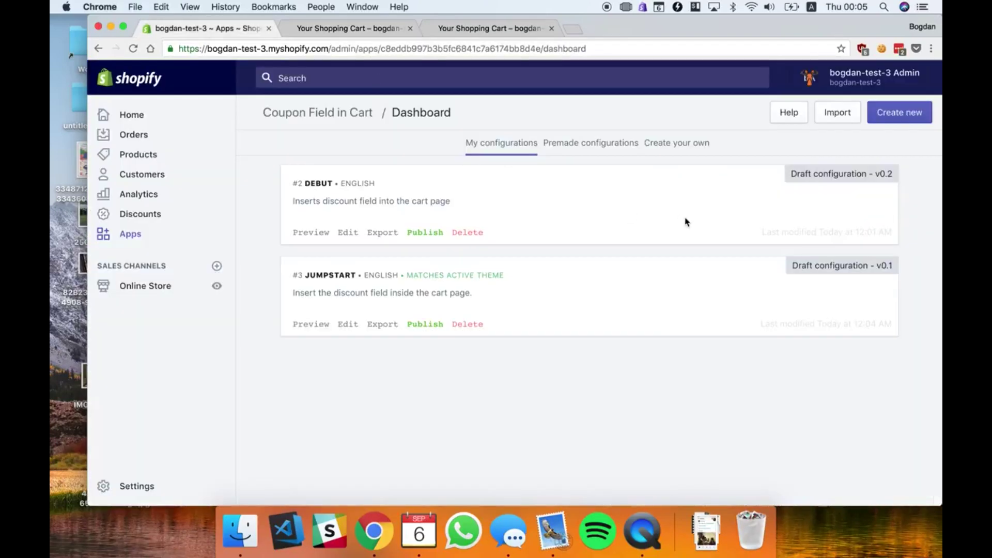
Set the Jumpstart configuration's 'Discount box outer parent element' to .grid__item
click(342, 327)
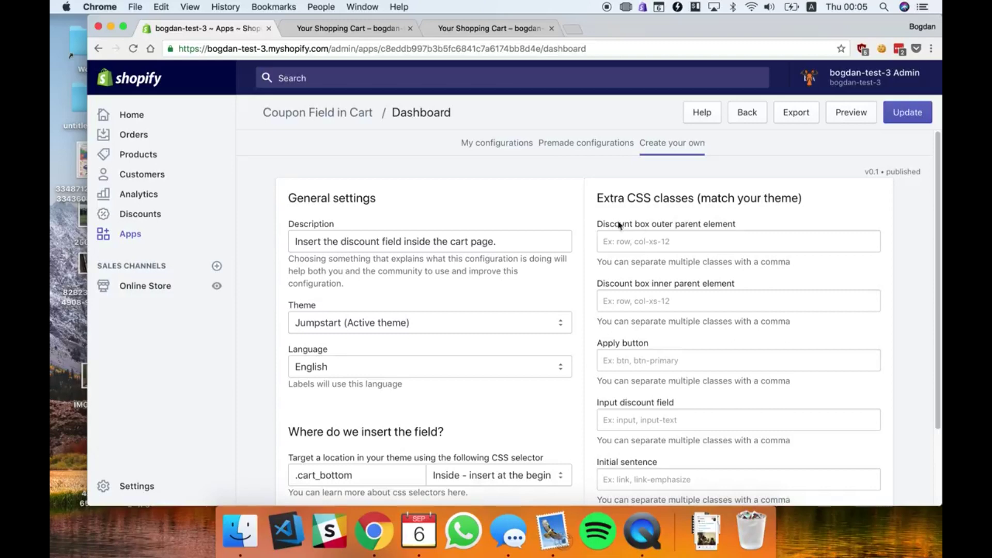
drag(635, 224, 729, 222)
text(.)
text(grid__item)
click(609, 242)
key(BackSpace)
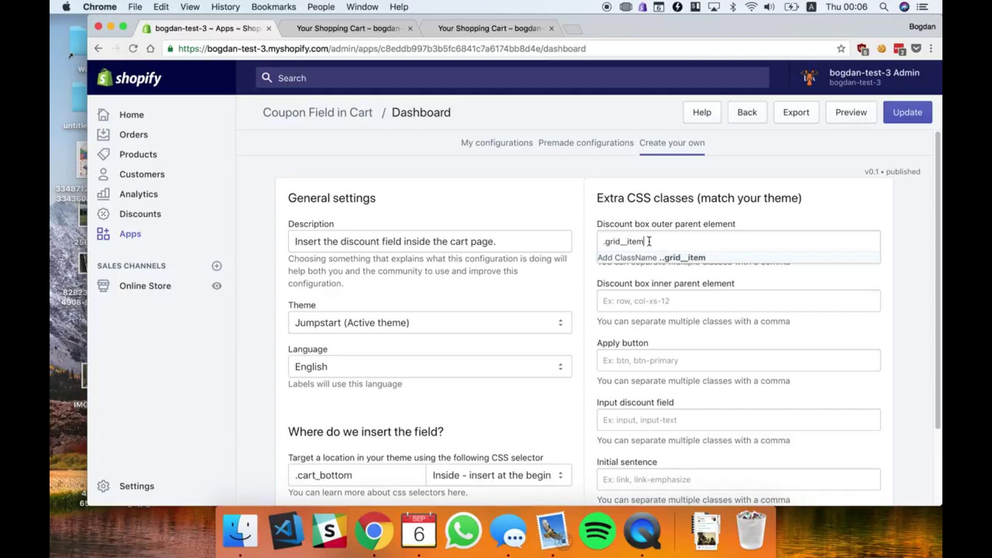
key(Return)
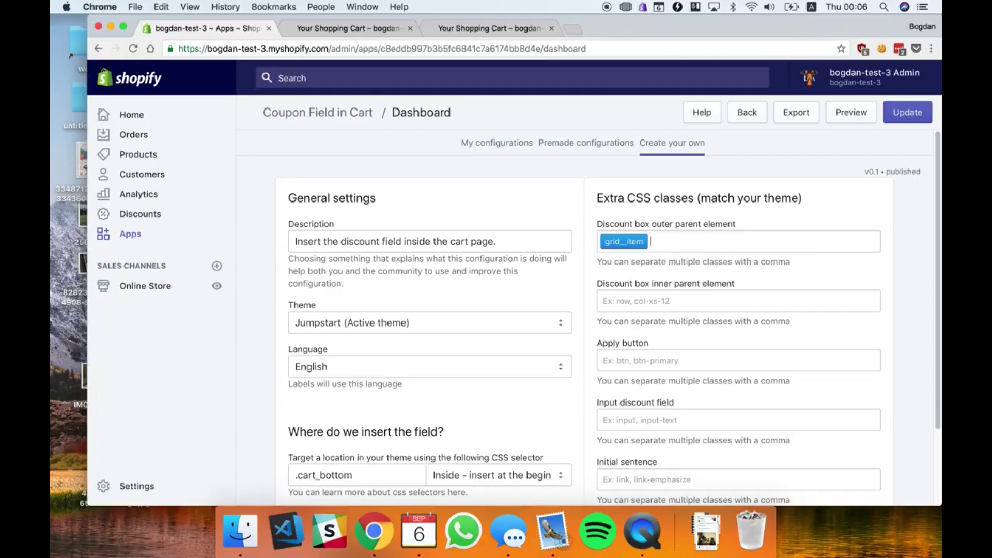
Update the configuration to v0.2 and reload the cart preview to show the discount field
click(908, 115)
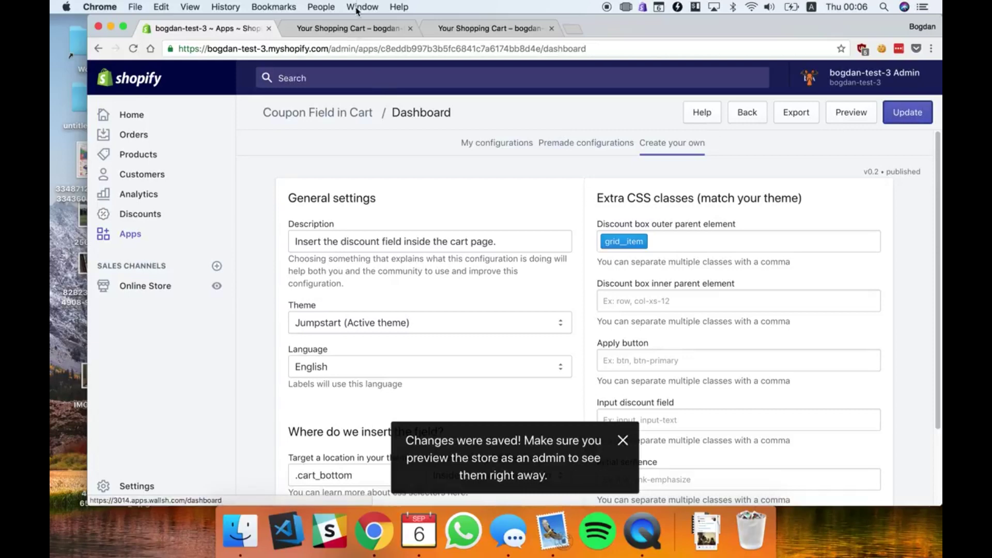
click(351, 28)
key(super+r)
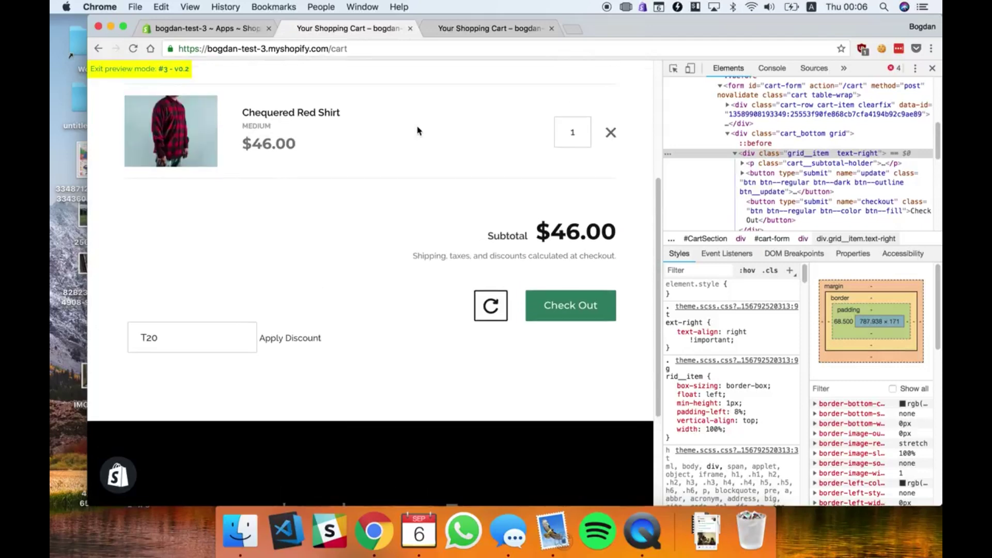
Try inserting at the element's end, then restore 'Inside - insert at the beginning'
mouse_move(215, 329)
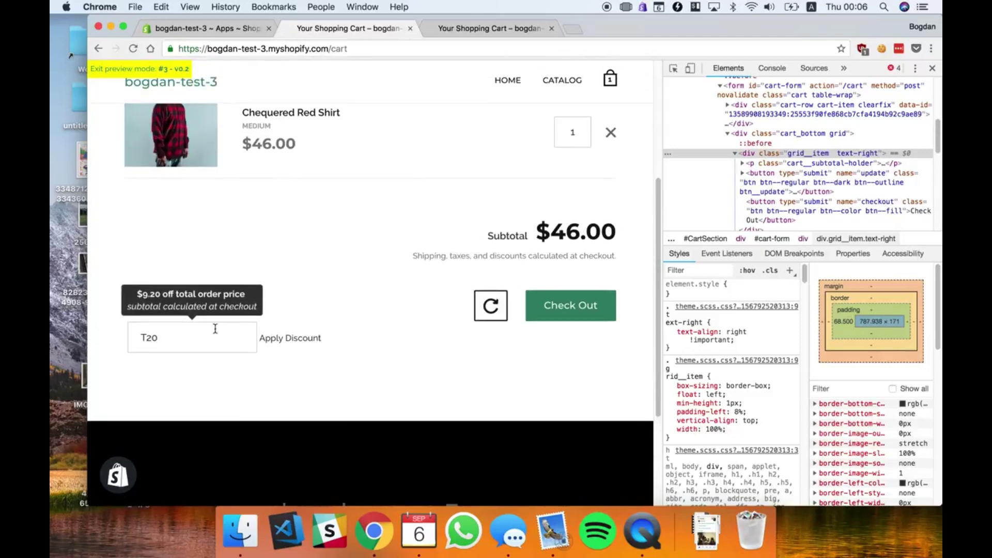
click(228, 36)
scroll(424, 395, down, 2)
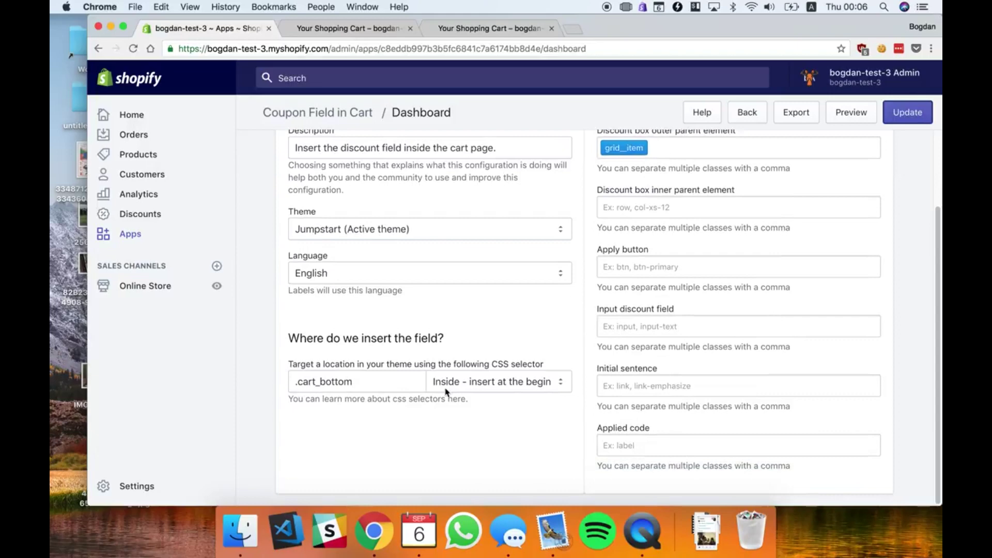
click(446, 387)
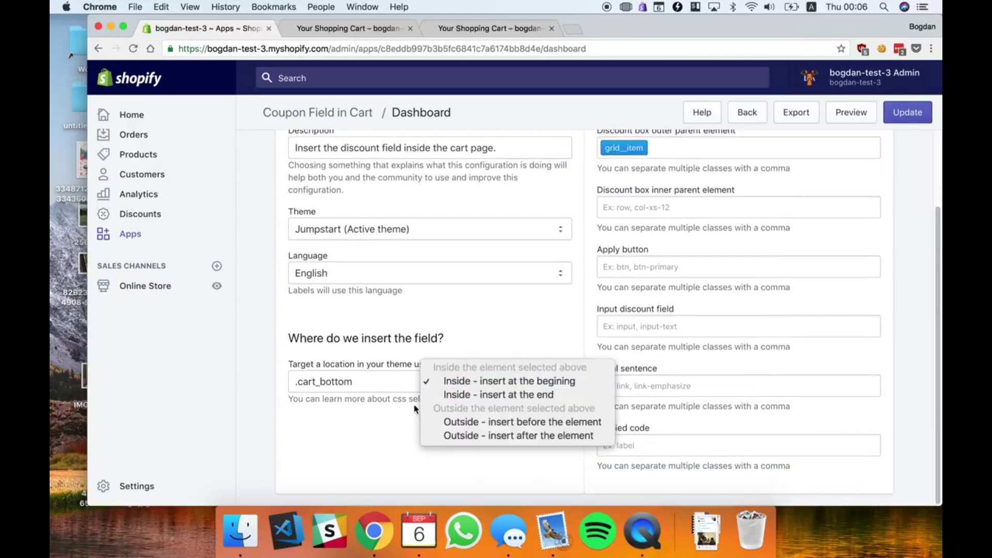
click(488, 395)
click(465, 381)
click(465, 368)
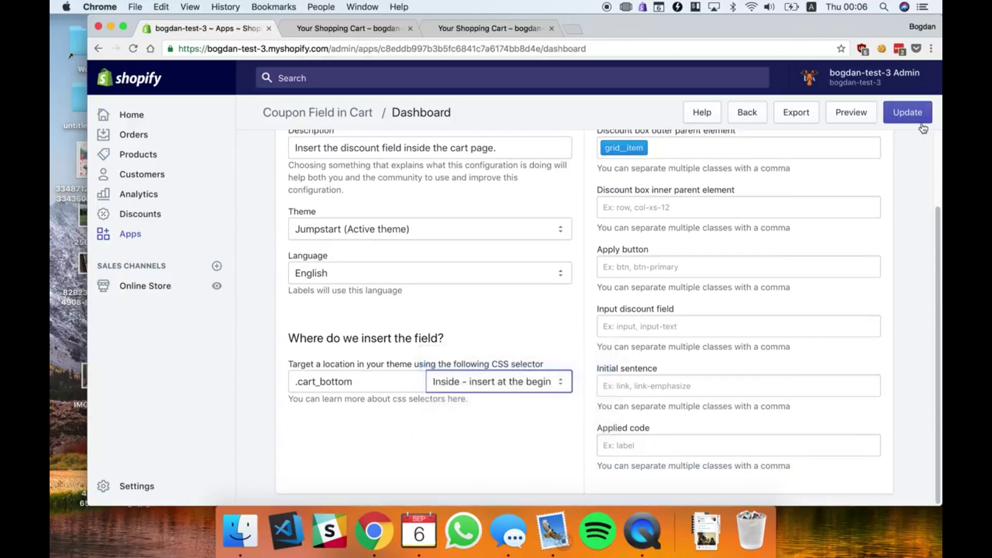
Inspect the green Check Out button's class list in the cart preview
click(413, 33)
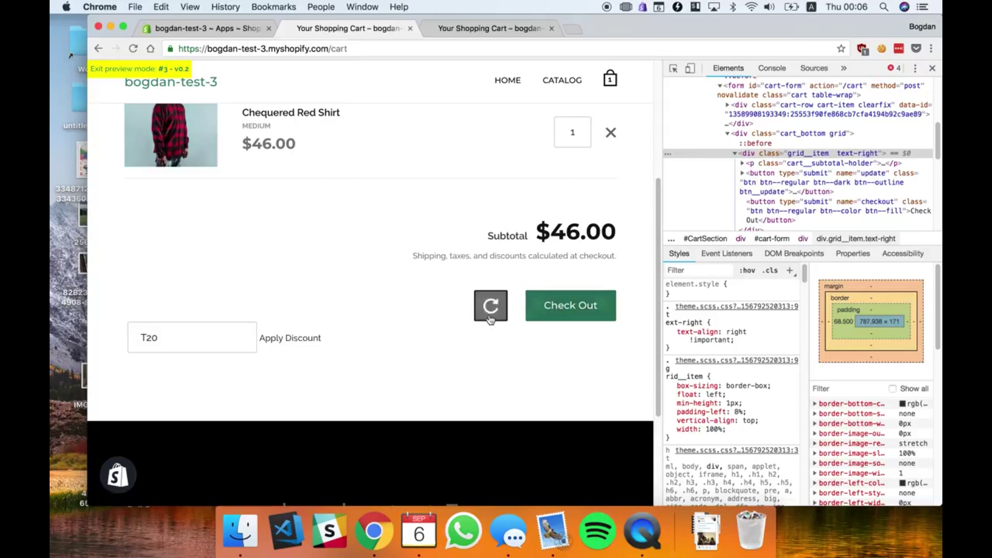
right_click(567, 310)
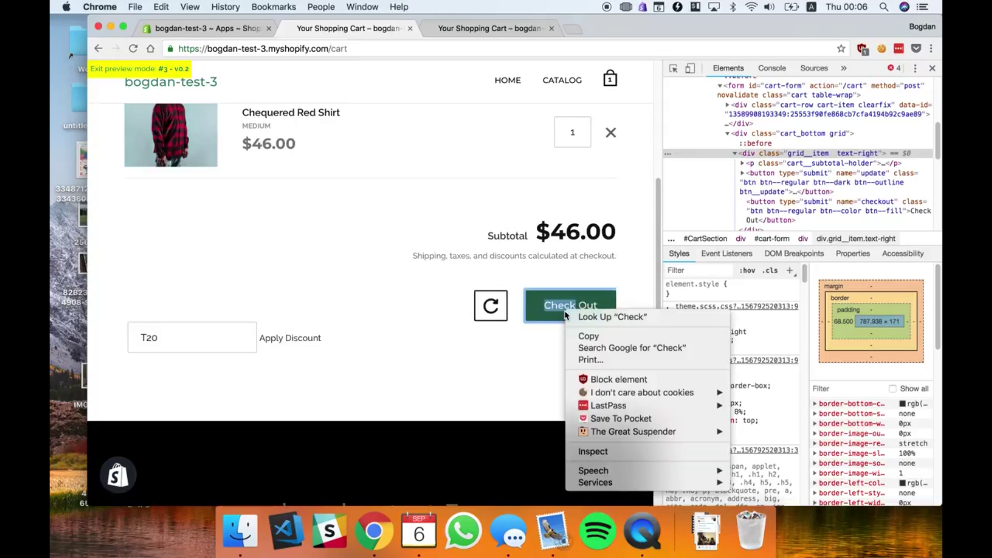
click(592, 451)
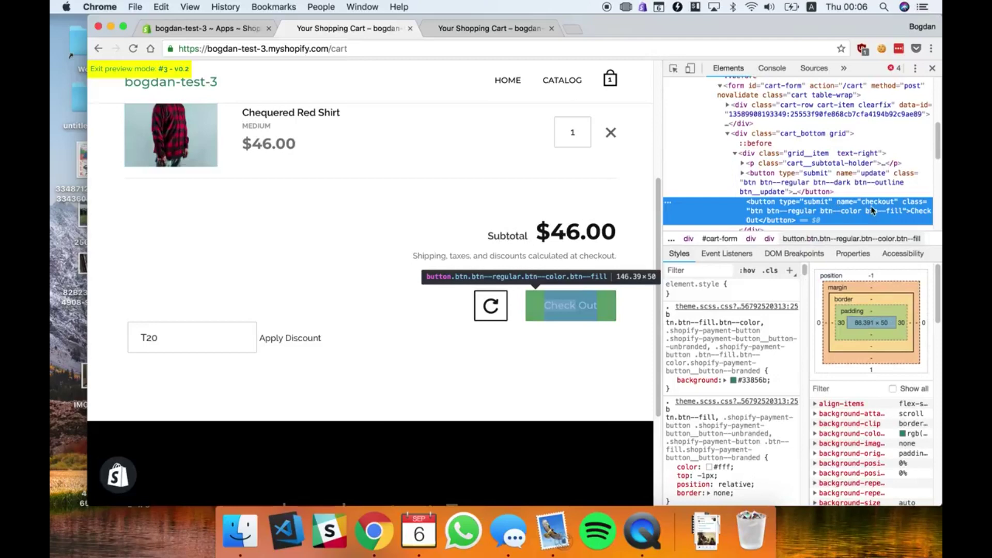
double_click(754, 216)
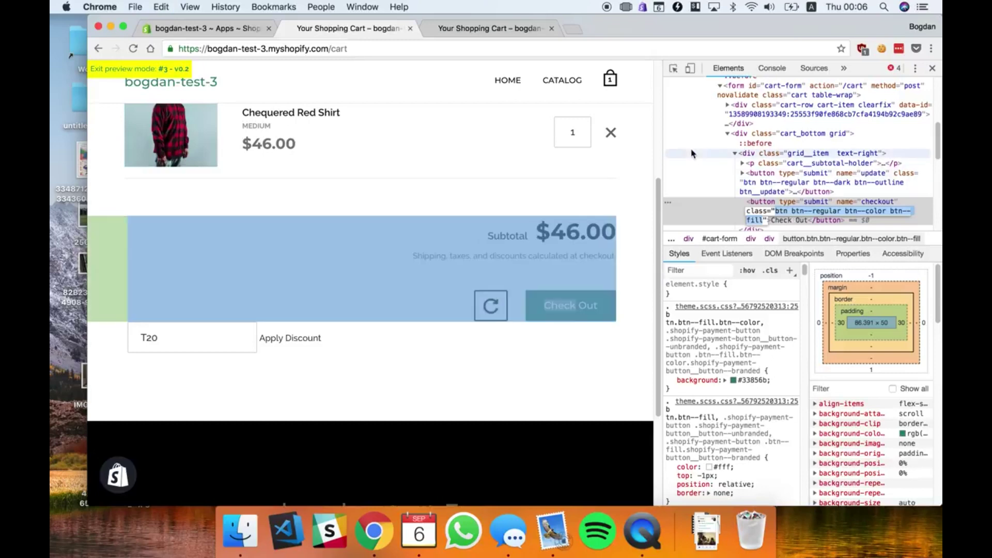
Give the Apply button the classes btn and btn--regular and save the coupon configuration
click(207, 28)
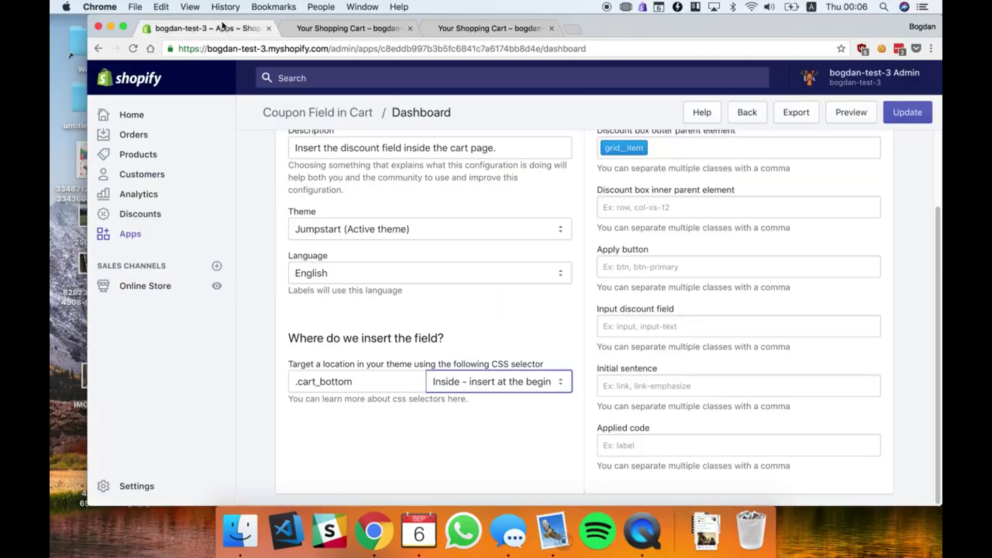
click(638, 273)
text(btn)
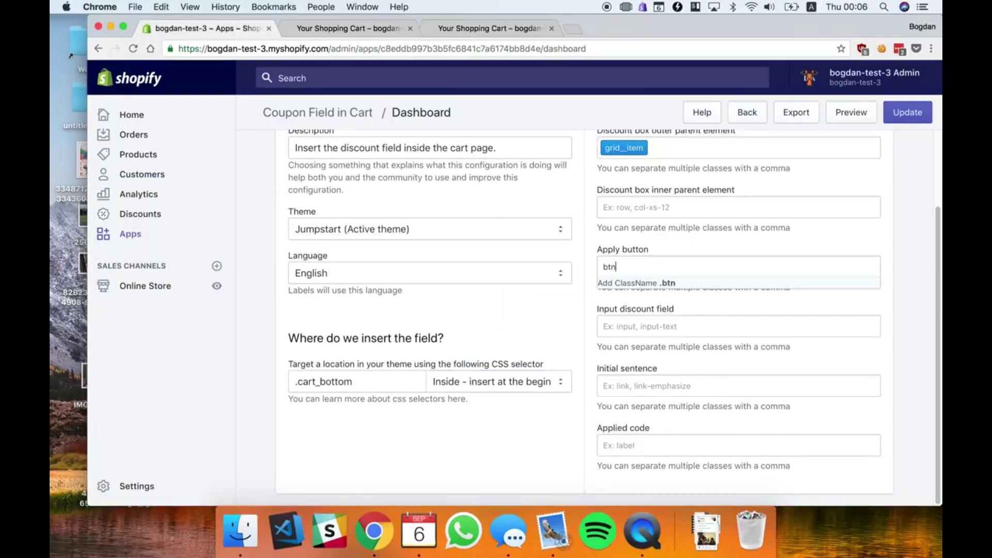
key(Return)
text(btn--regular)
key(Return)
click(906, 119)
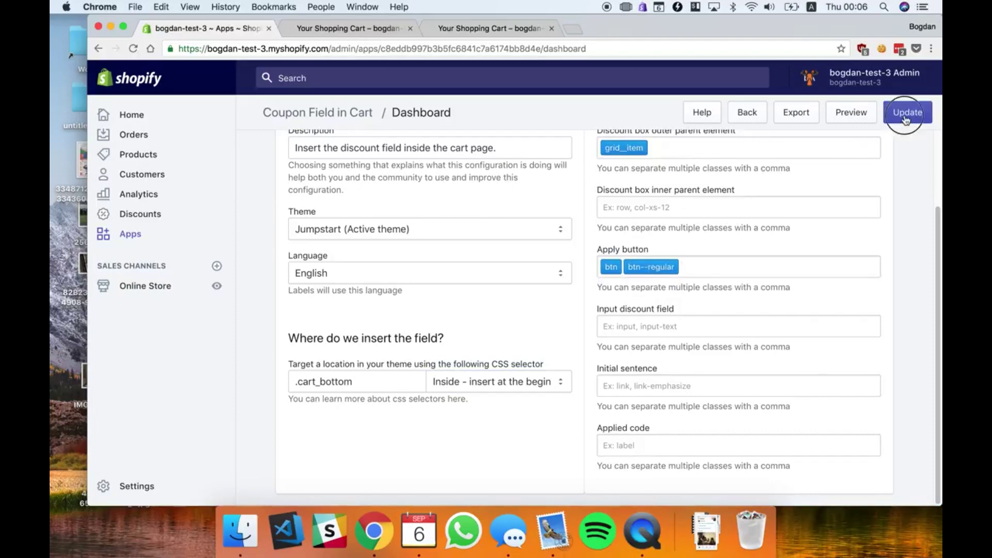
Reload the cart preview to check the discount field
click(337, 8)
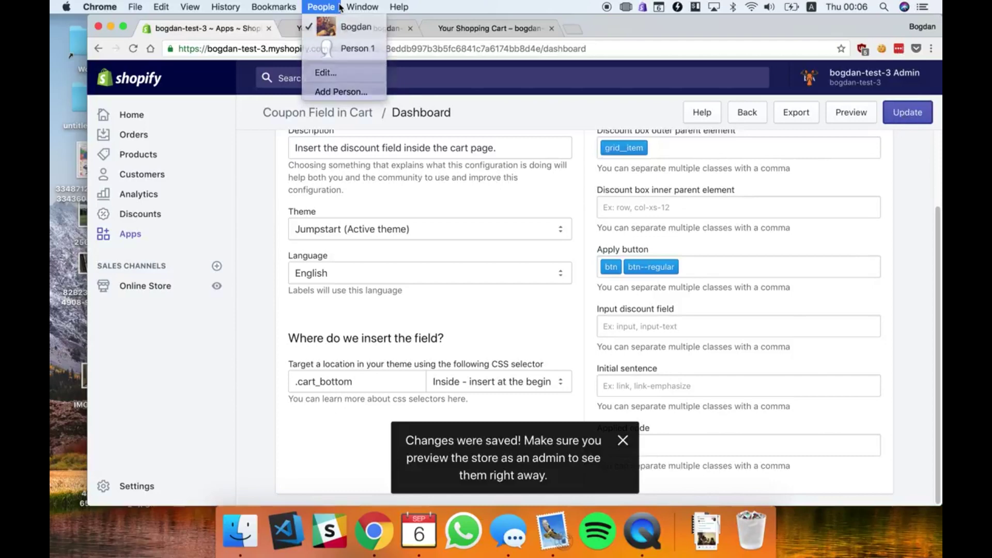
click(339, 21)
click(338, 25)
key(super+r)
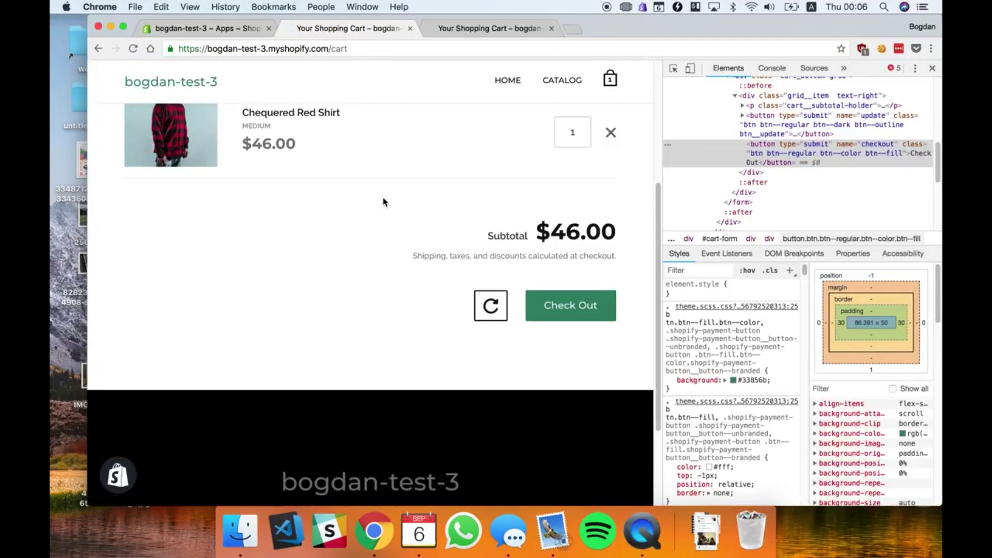
Inspect the Apply Discount button's markup in DevTools
scroll(383, 201, up, 1)
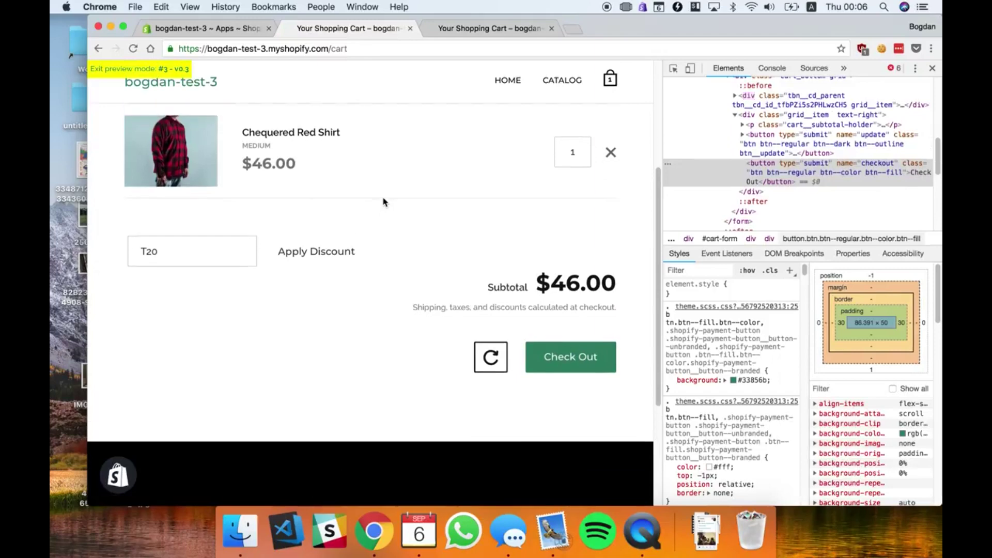
right_click(305, 258)
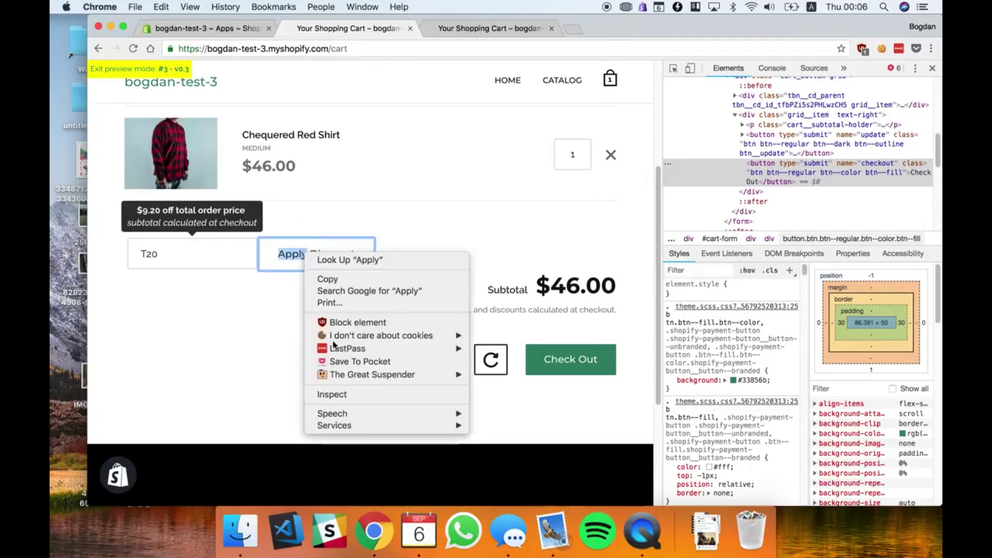
click(342, 399)
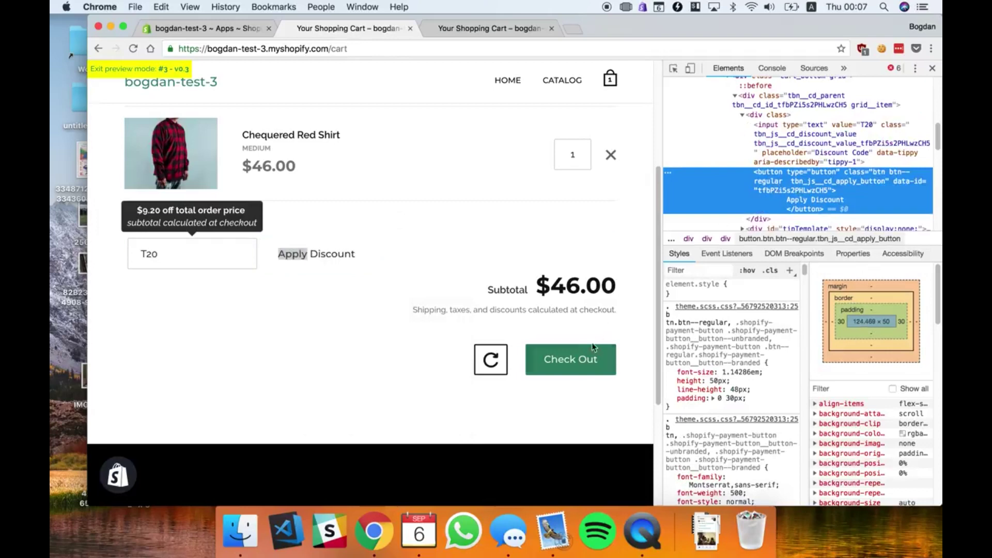
Inspect the green Check Out button's classes to compare with Apply Discount
right_click(580, 359)
click(609, 482)
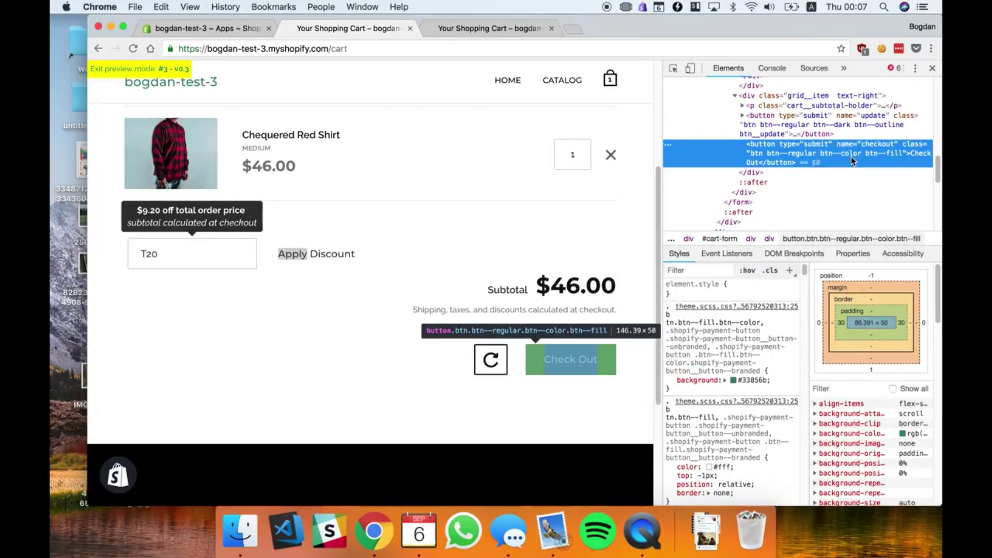
click(219, 27)
Add btn--color as an Apply button class and remove the mistyped fill class
click(719, 273)
text(btn btn--regular btn)
text(--color)
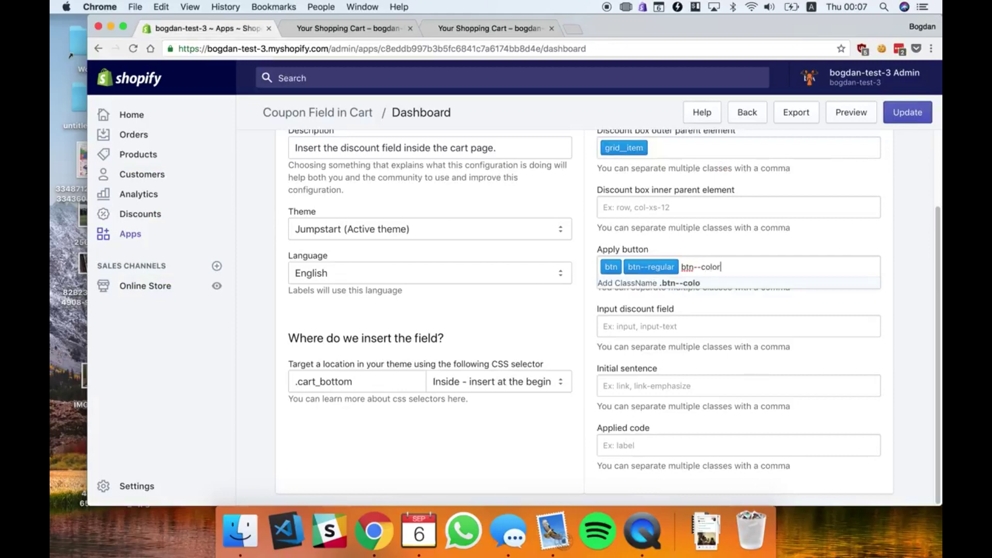
key(Return)
text(b)
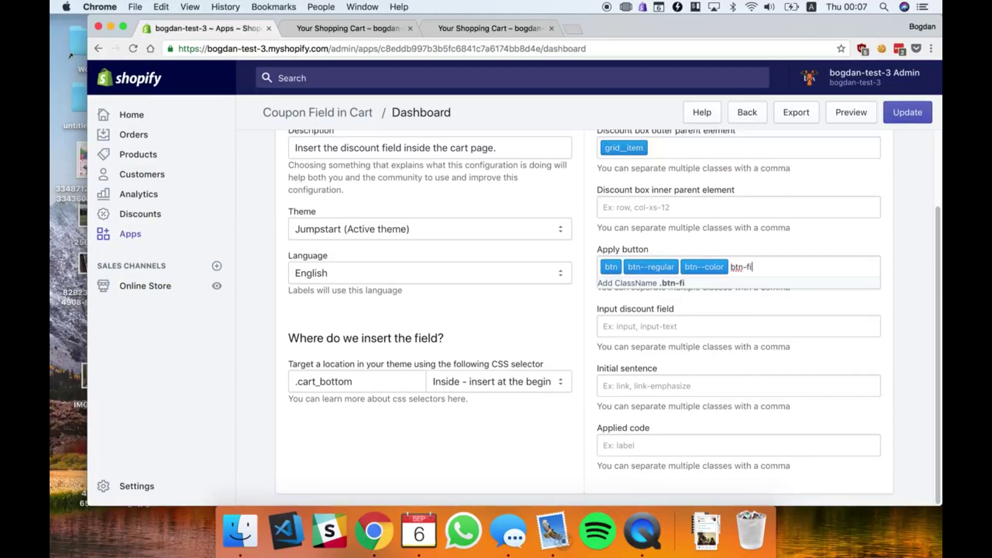
text(tn--fil)
key(Return)
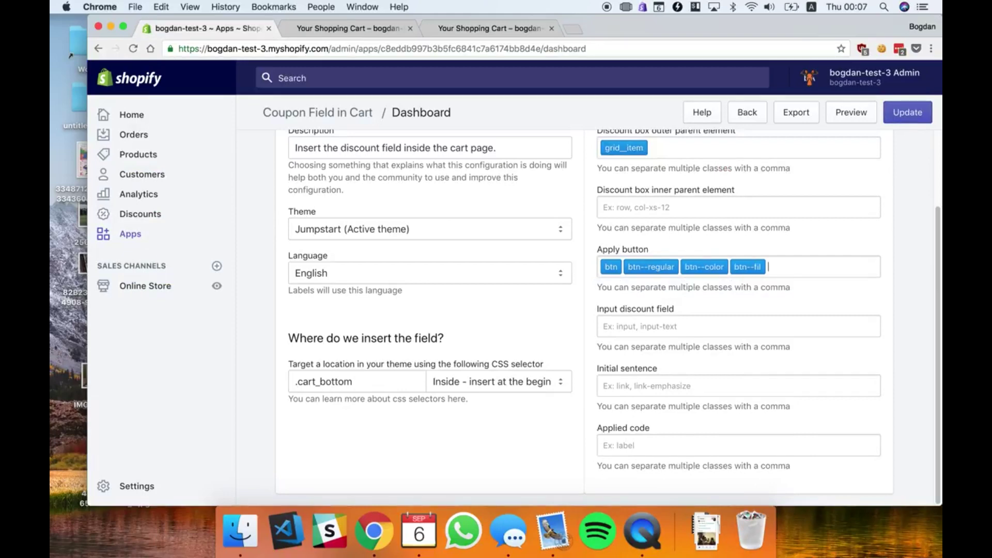
key(BackSpace)
text(btn--fil)
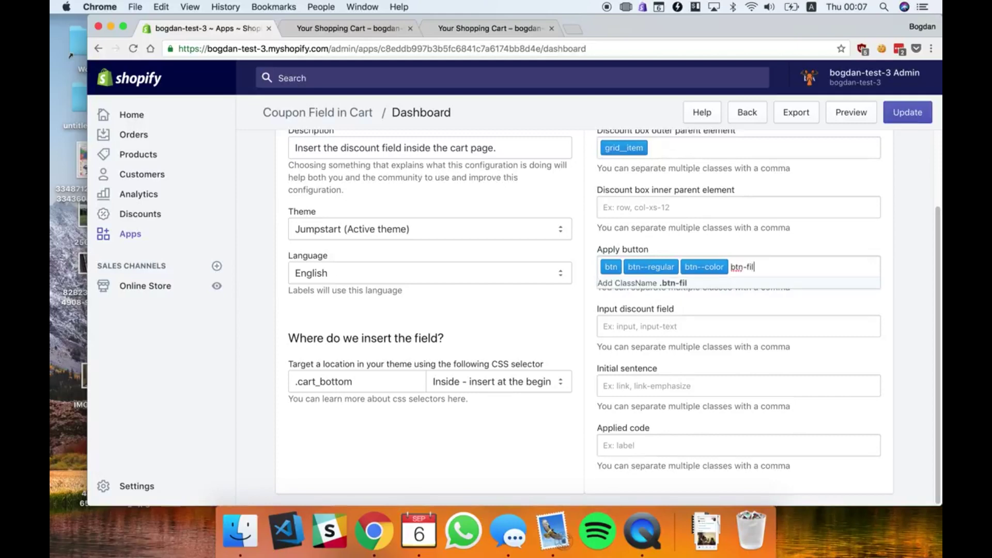
key(Return)
key(BackSpace)
key(BackSpace)
Re-add the color class, add btn--fill, and save the Apply button classes
text(but)
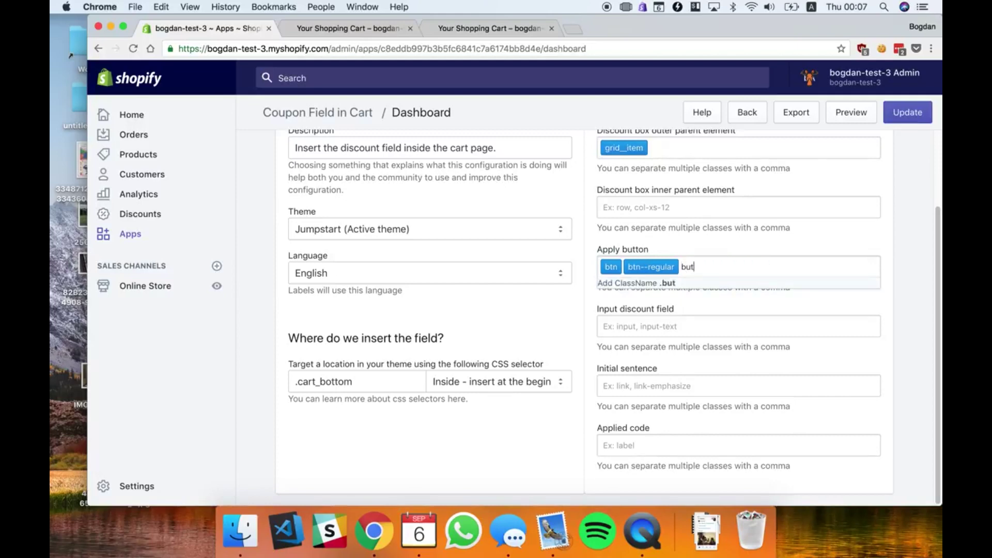
key(BackSpace)
key(BackSpace)
text(tn--color)
key(Return)
text(bt)
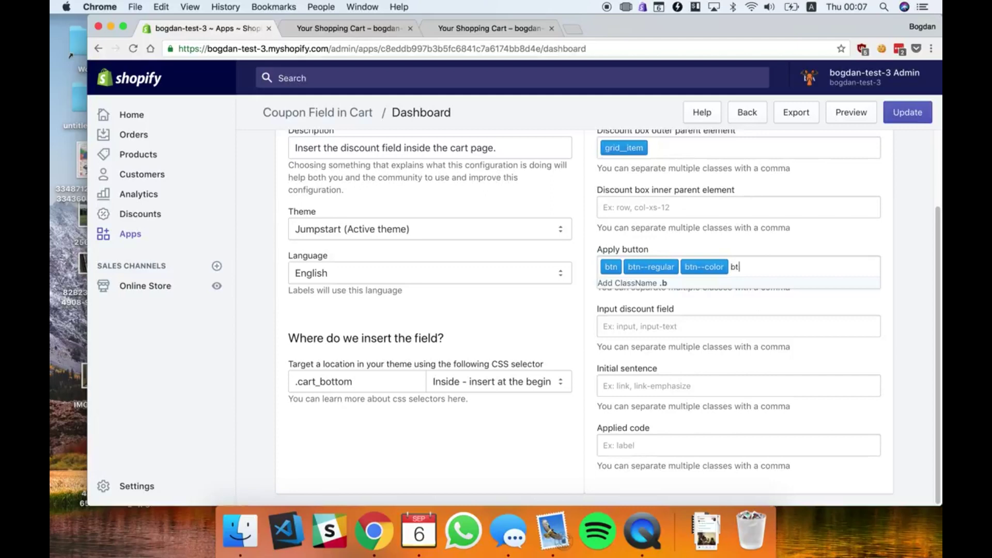
text(n--fill)
key(Return)
click(908, 112)
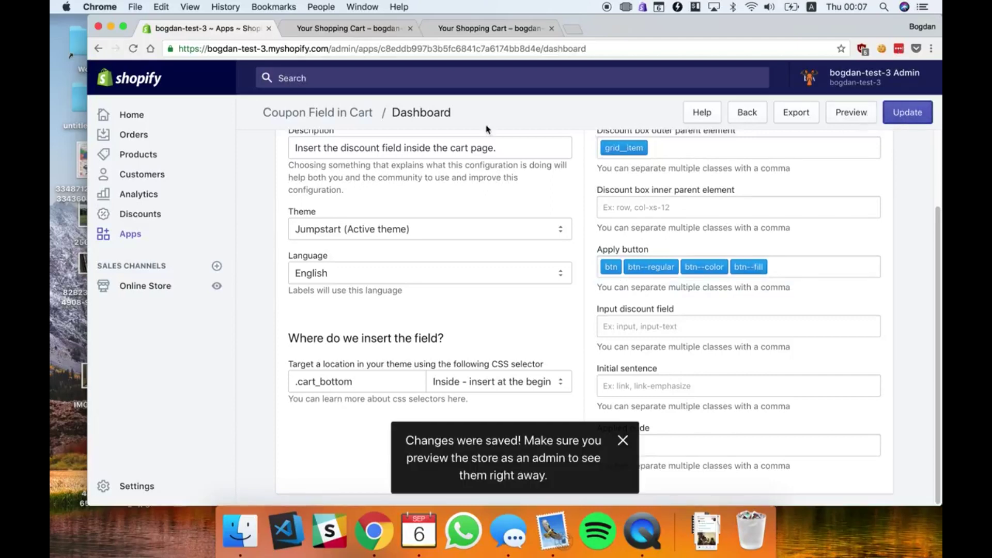
Reload the cart to see the green Apply Discount button beside the T20 code field
click(351, 28)
key(super+r)
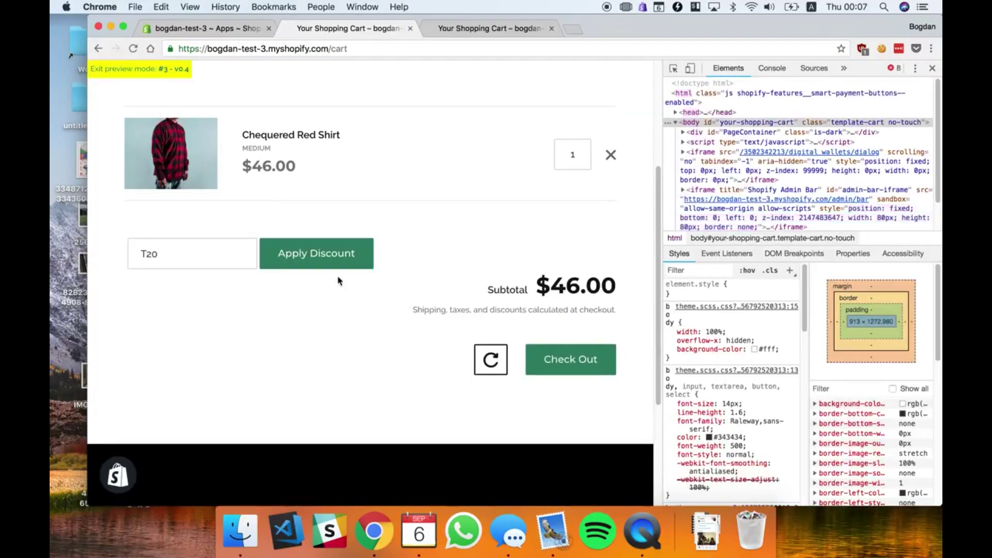
click(320, 265)
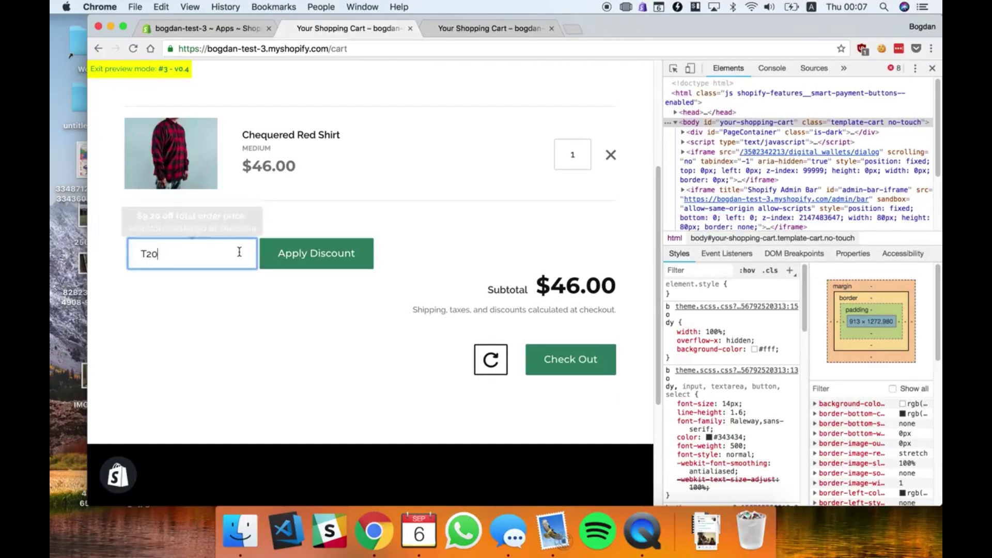